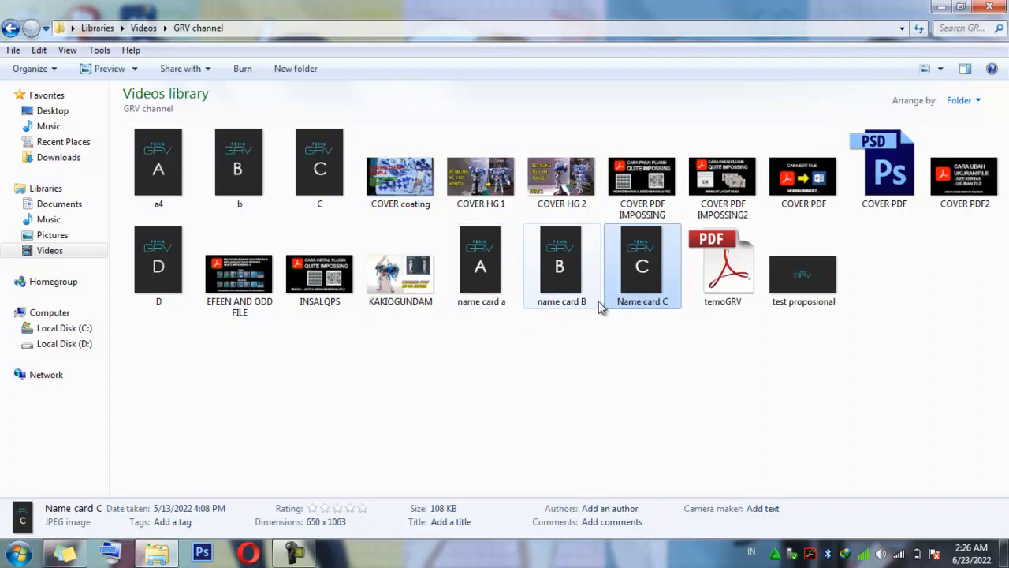
# Step: Combine the images name card a, name card B and Name card C into a single PDF with Acrobat
pyautogui.click(646, 332)
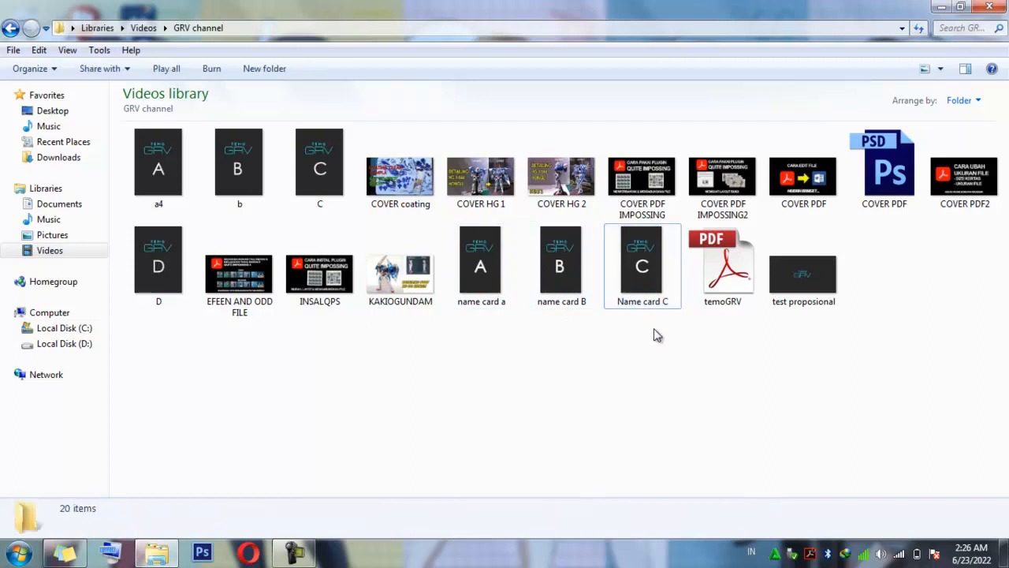
pyautogui.click(494, 263)
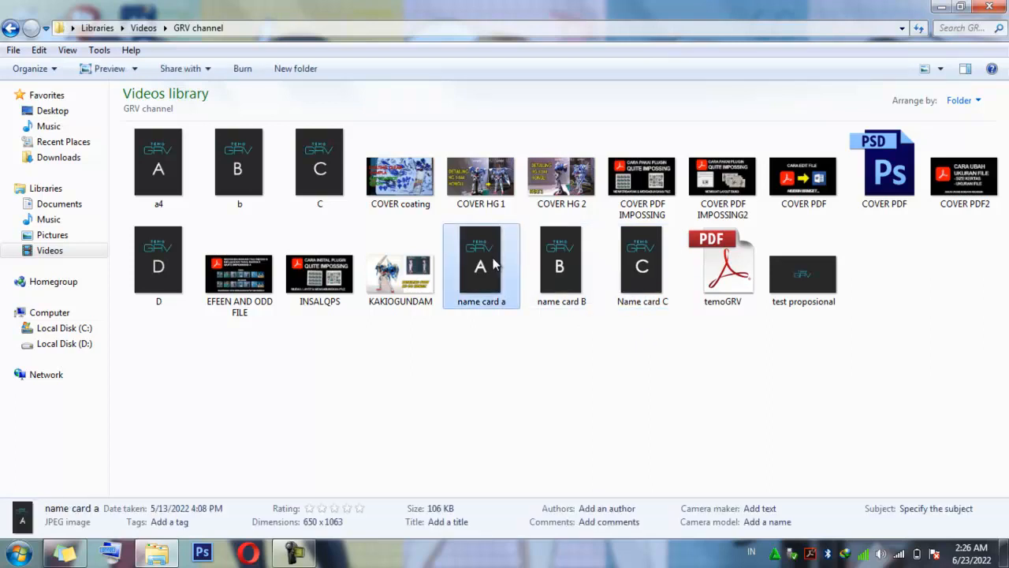
pyautogui.hotkey('shift', 'Right')
pyautogui.hotkey('shift', 'Right')
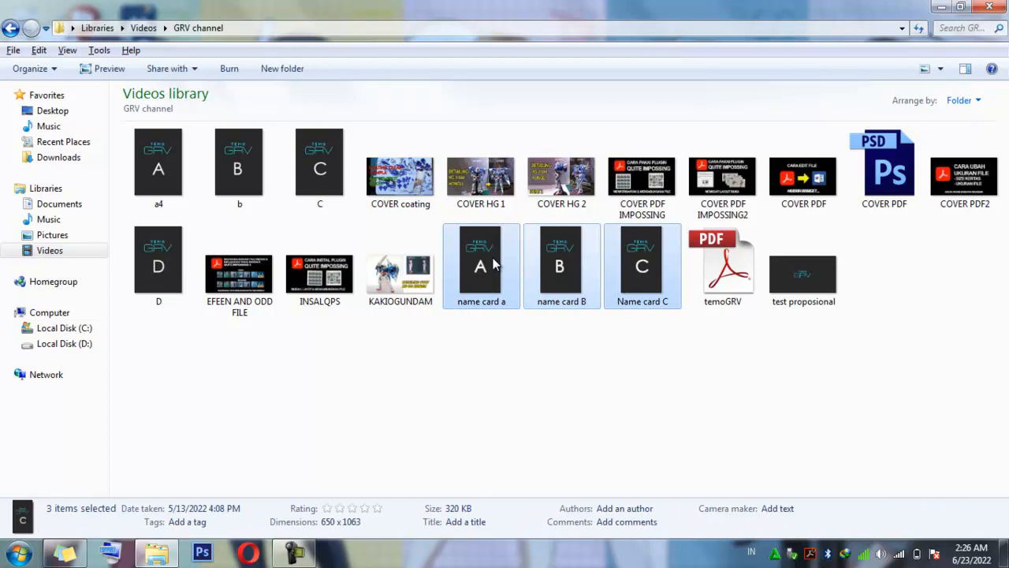
pyautogui.rightClick(619, 289)
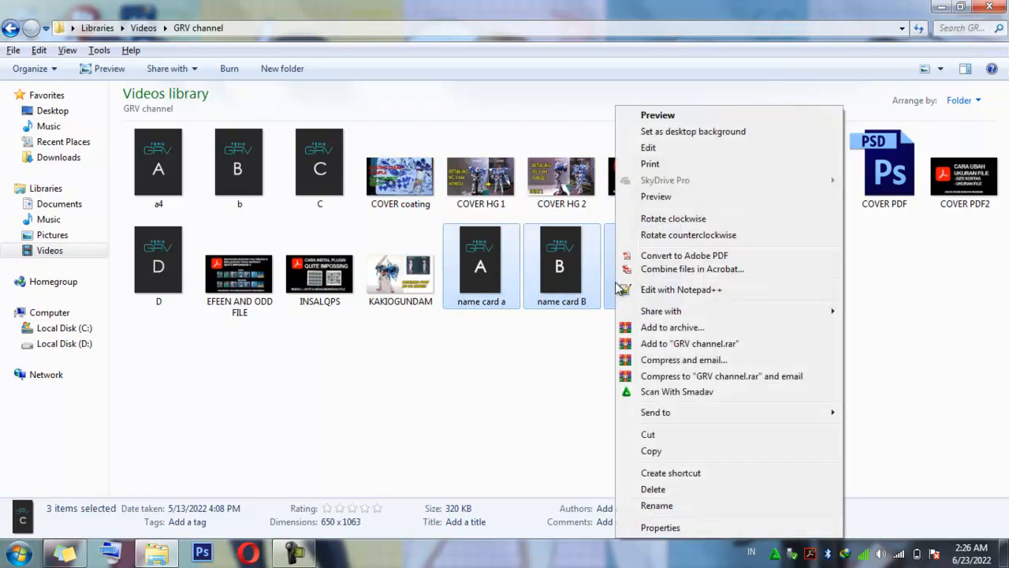
pyautogui.click(674, 270)
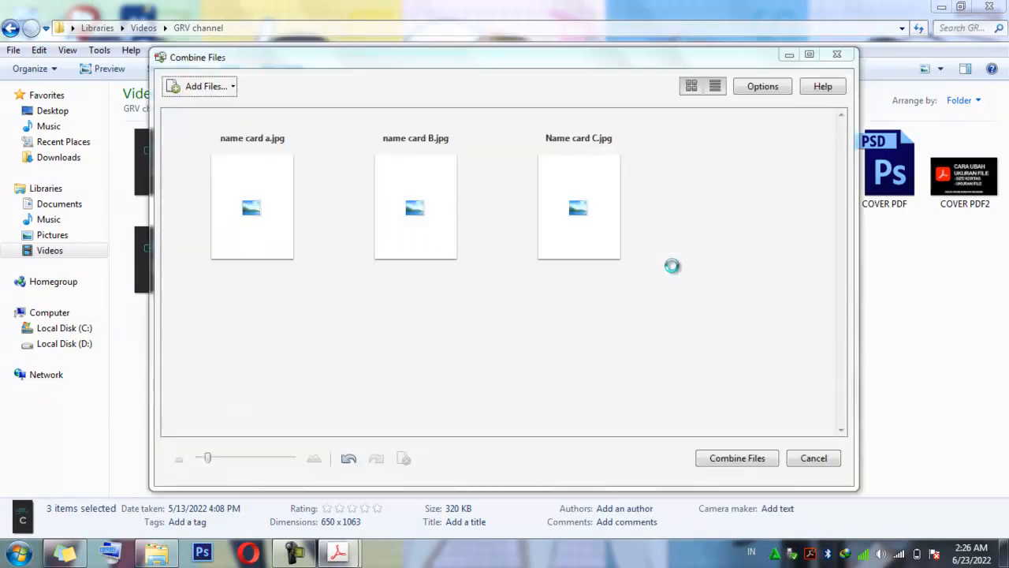
pyautogui.click(724, 461)
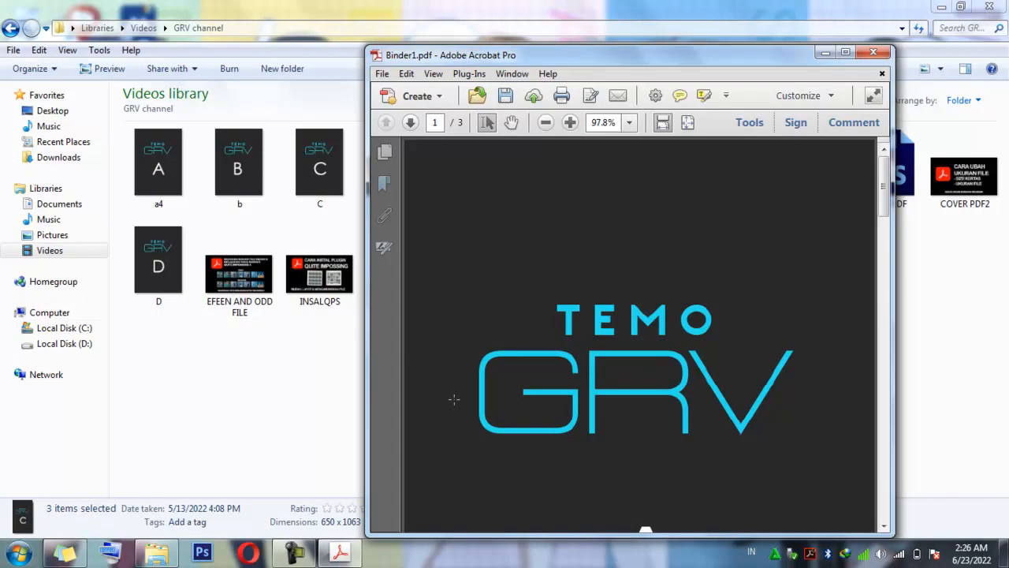
# Step: Maximize the combined PDF's window and show its page thumbnails
pyautogui.moveTo(426, 518)
pyautogui.click(846, 52)
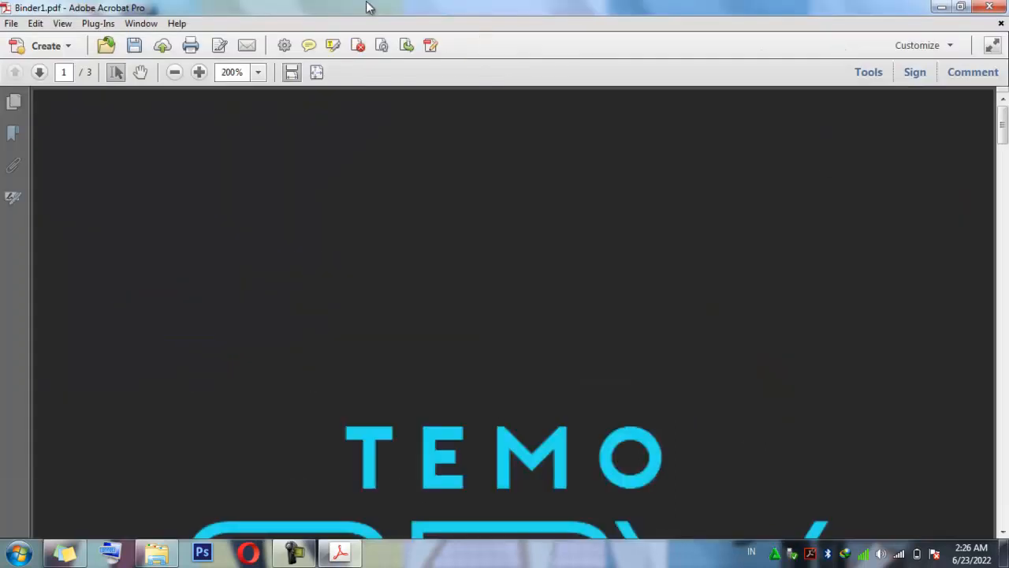
pyautogui.click(13, 101)
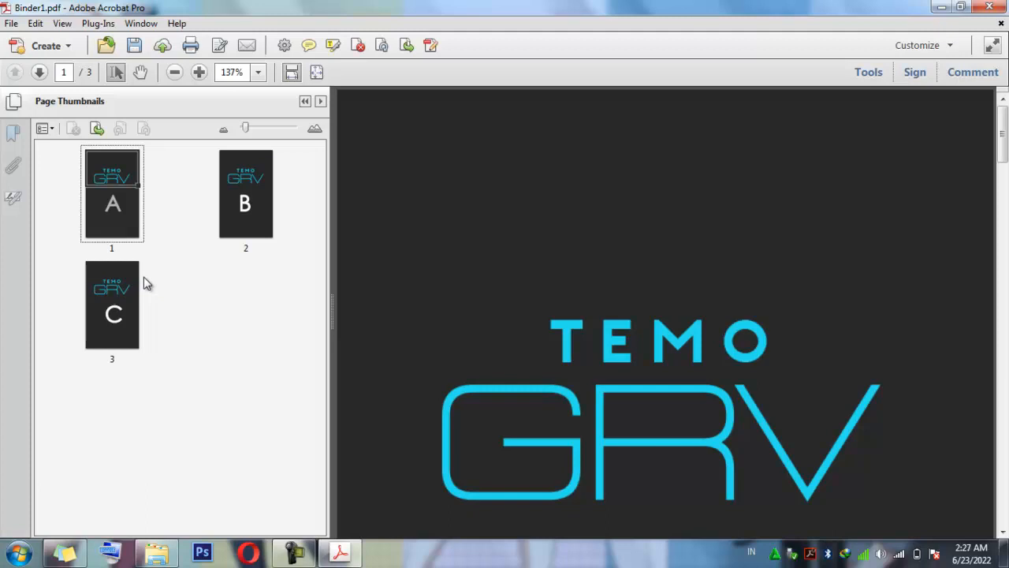
# Step: Start a Quite Imposing Step and repeat into a new document, keeping untrimmed sheets, full-size pages, 0.5 cm edge space, 0 cm page spacing and crop marks
pyautogui.click(100, 24)
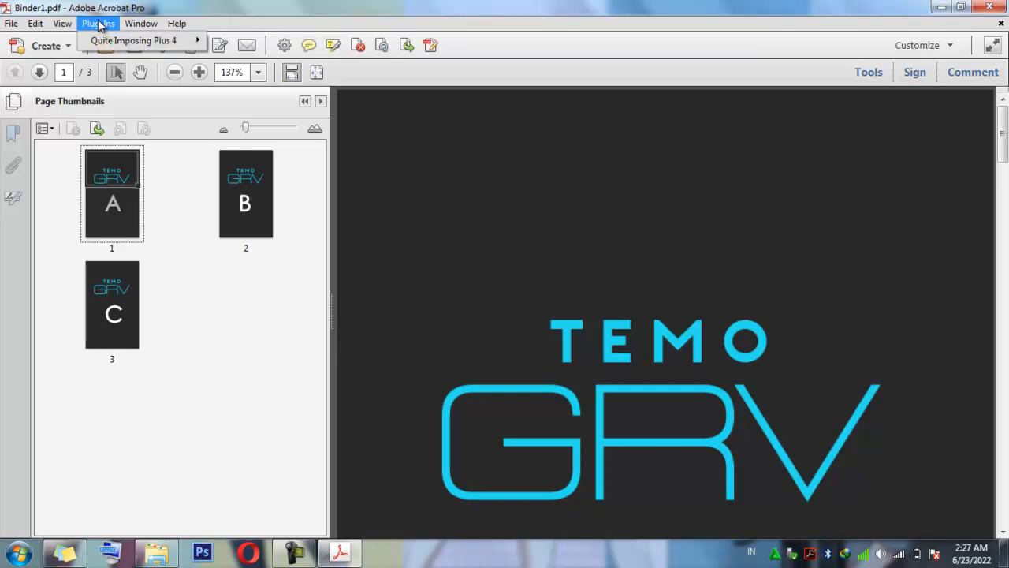
pyautogui.moveTo(96, 41)
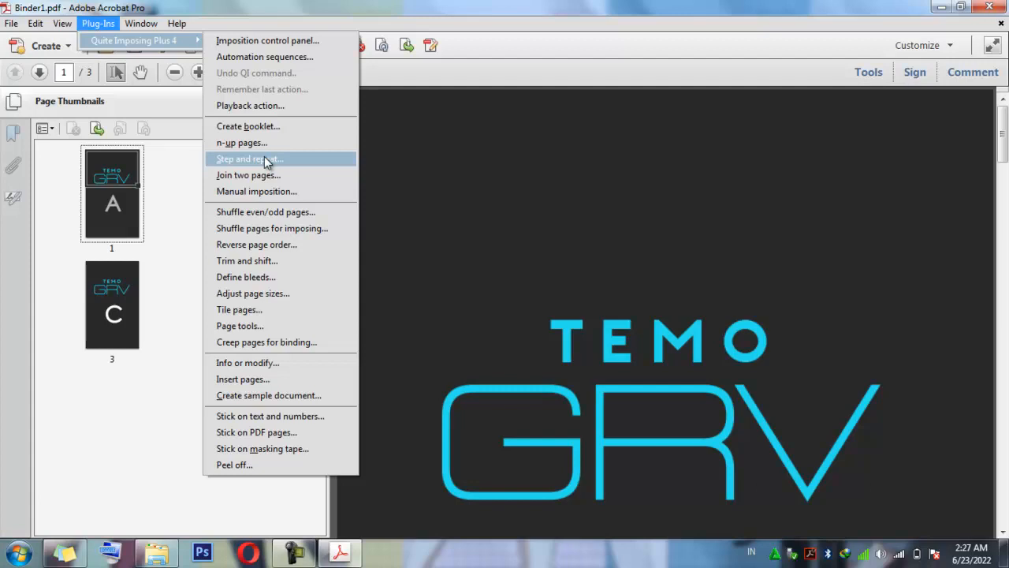
pyautogui.click(248, 158)
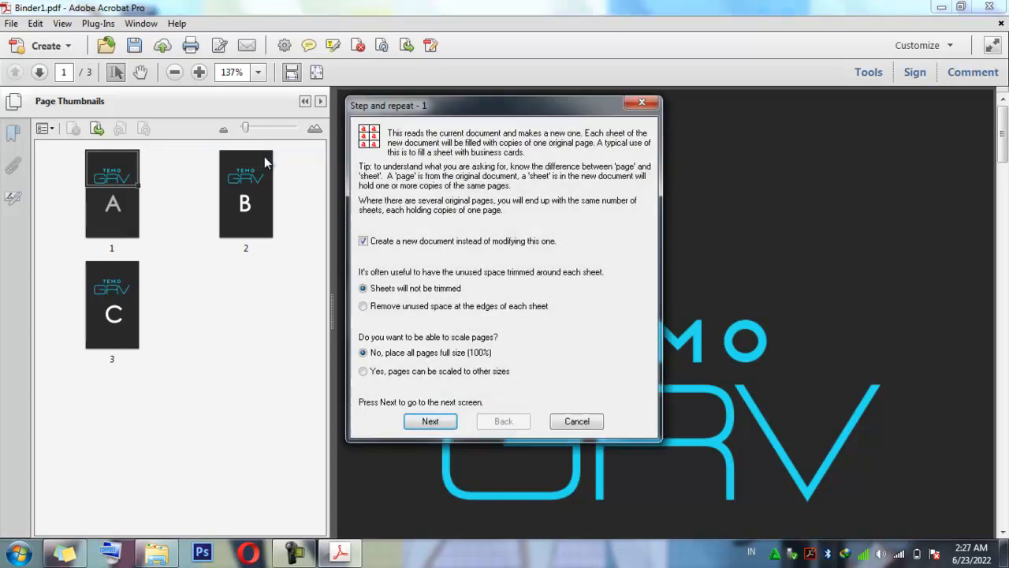
pyautogui.click(440, 423)
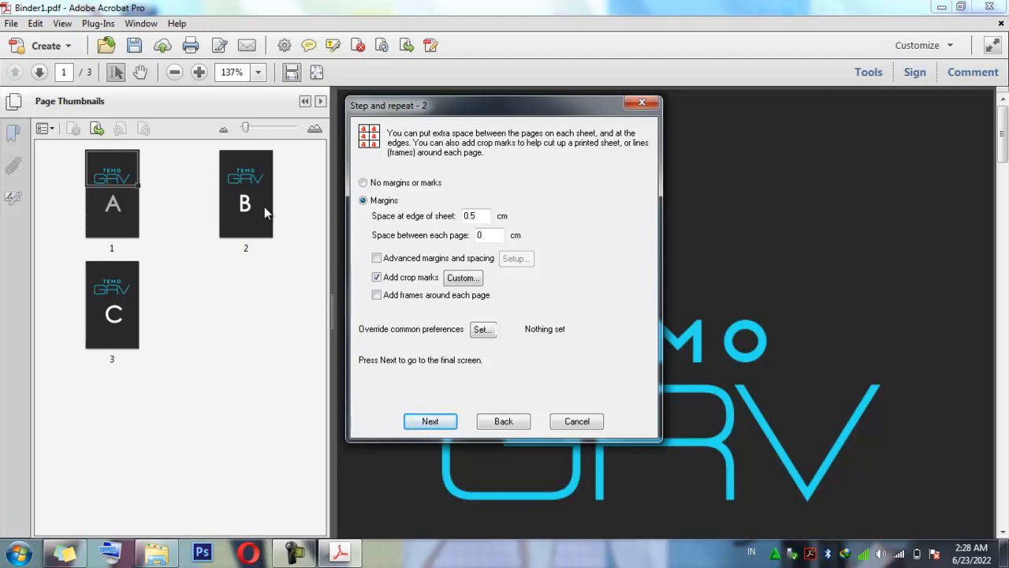
pyautogui.click(431, 423)
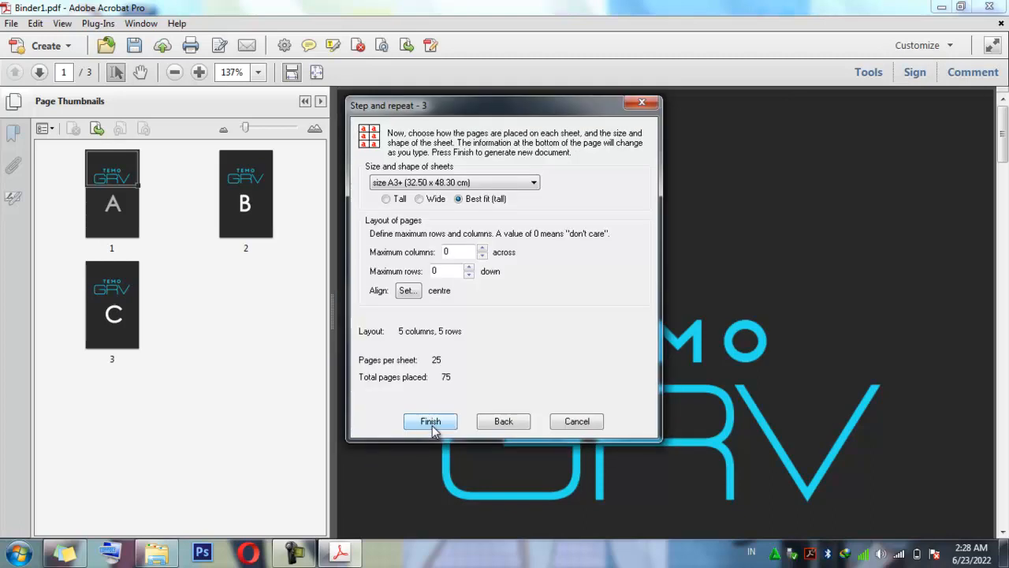
pyautogui.click(439, 184)
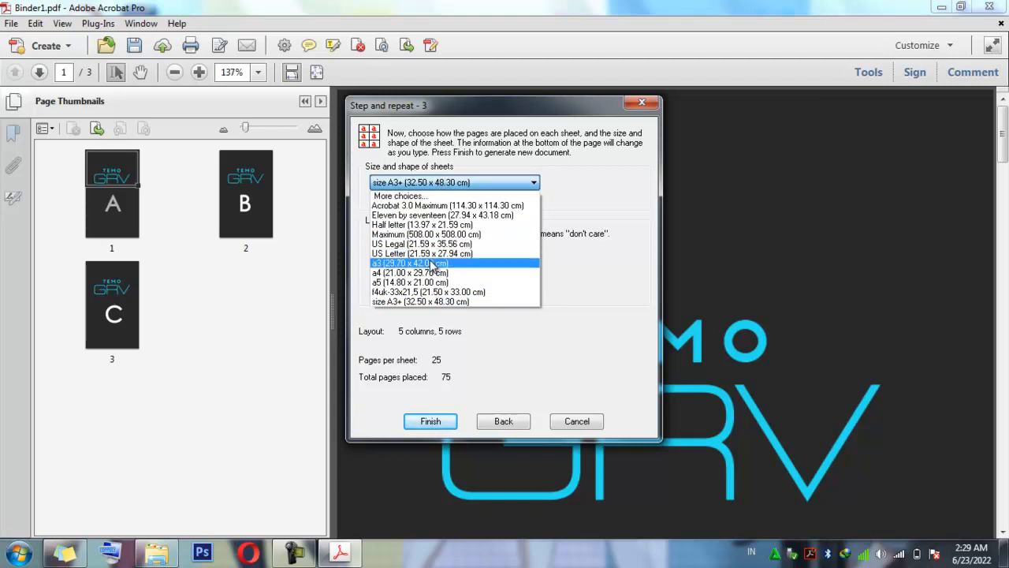
pyautogui.click(426, 195)
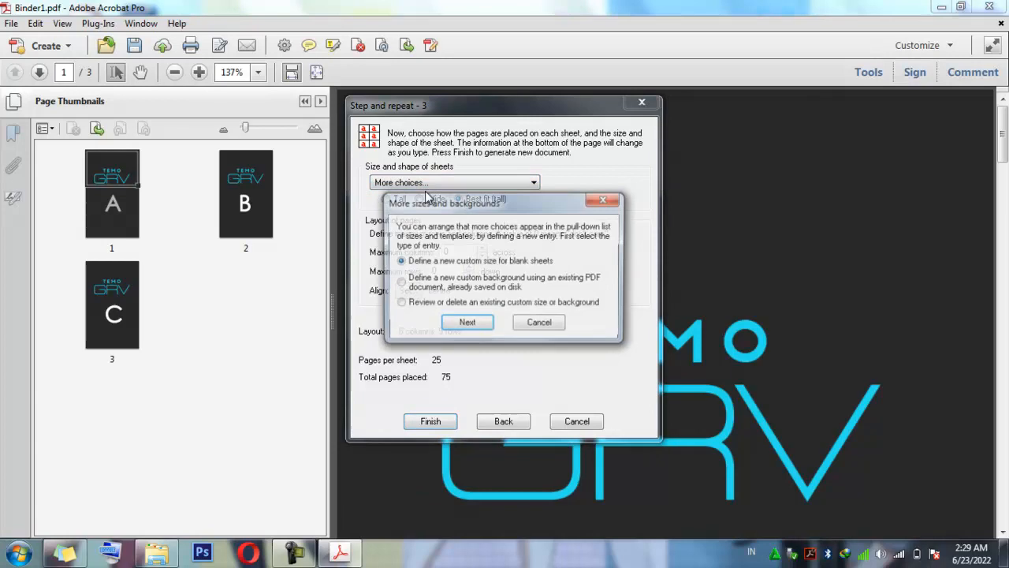
pyautogui.click(469, 326)
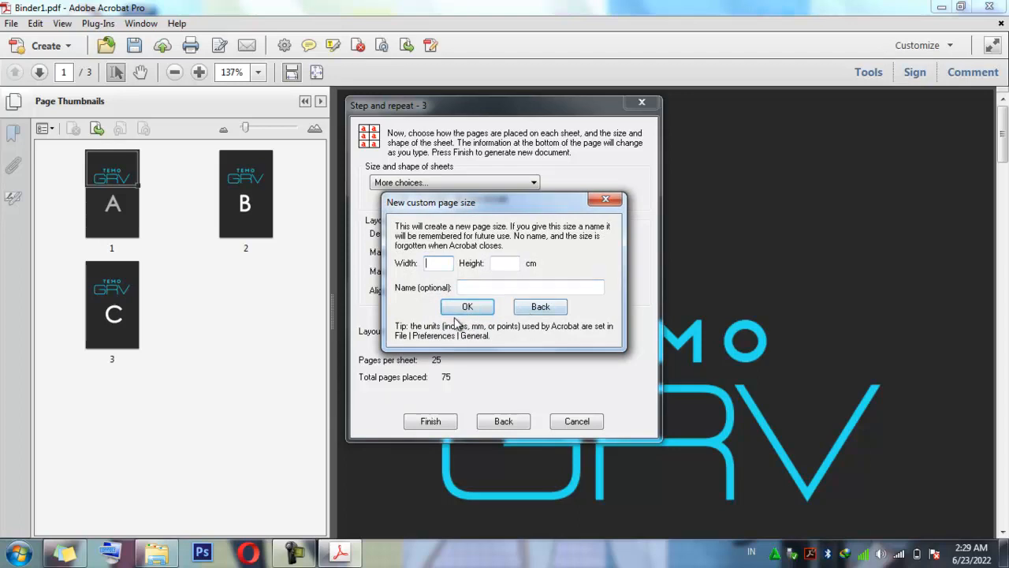
pyautogui.click(607, 207)
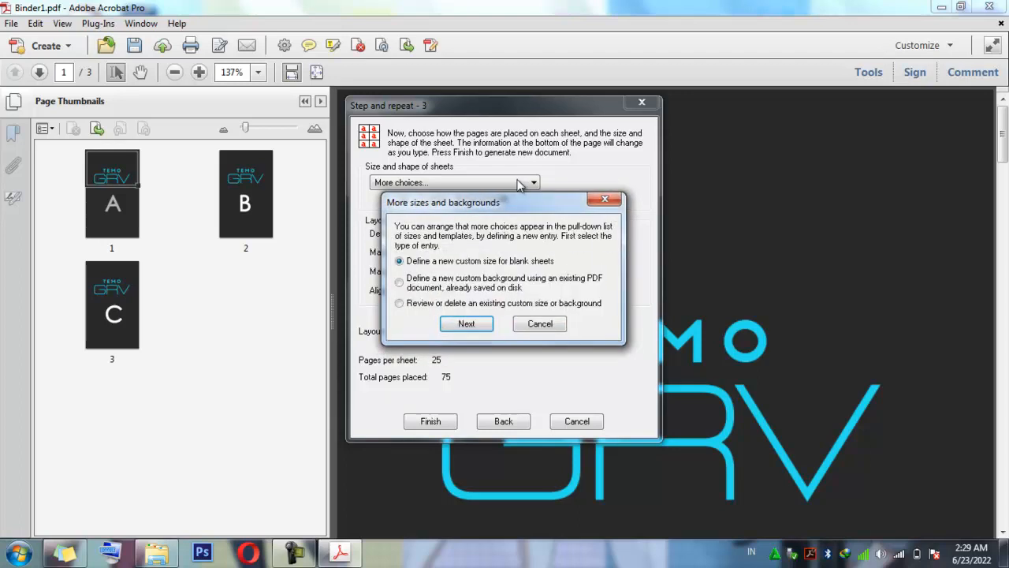
pyautogui.click(608, 200)
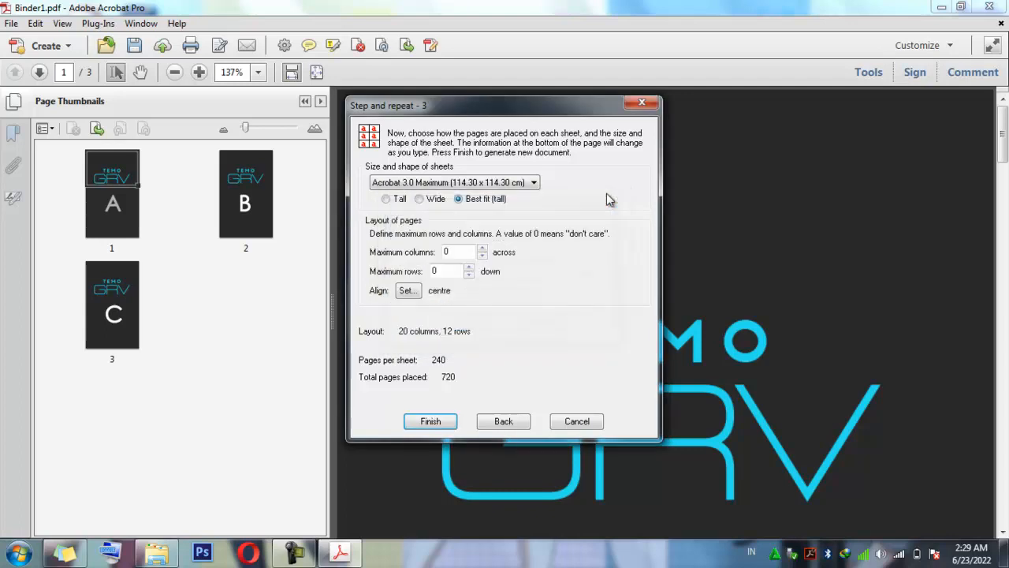
# Step: Set the sheet size to a4 (21.00 x 29.70 cm) with best-fit orientation and generate the step-and-repeat document
pyautogui.click(485, 183)
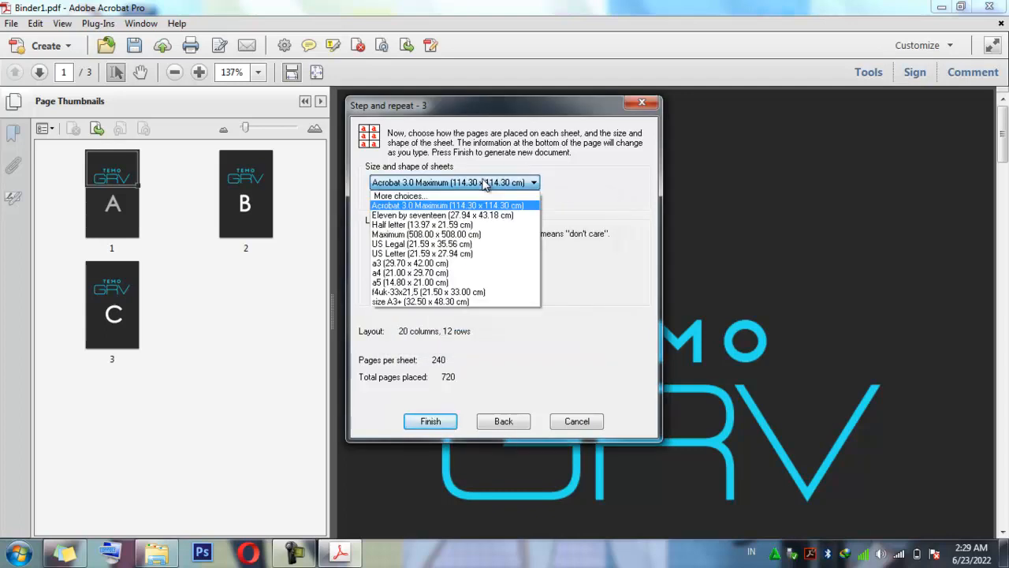
pyautogui.click(432, 272)
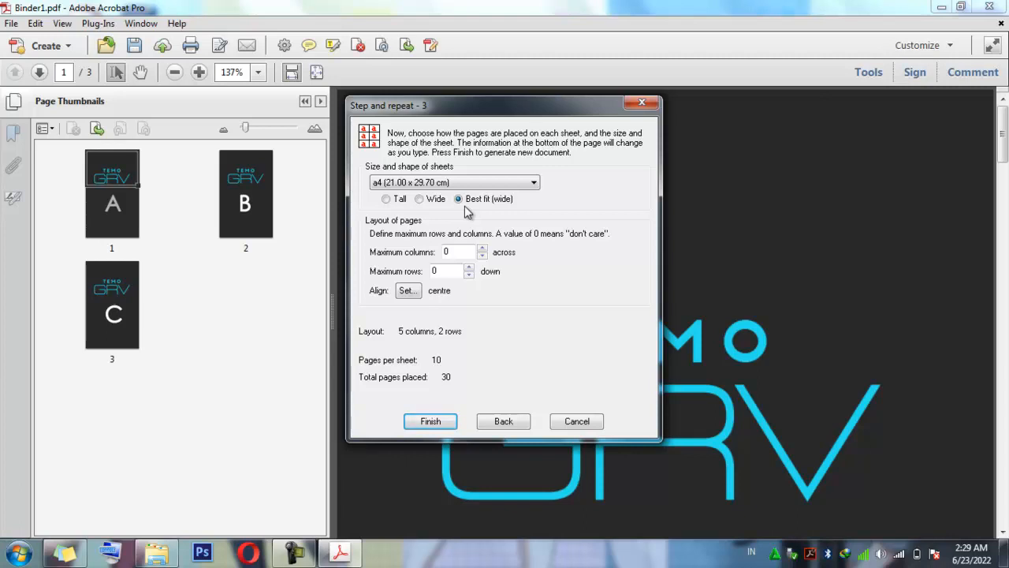
pyautogui.click(387, 200)
pyautogui.click(422, 201)
pyautogui.click(458, 200)
pyautogui.click(430, 422)
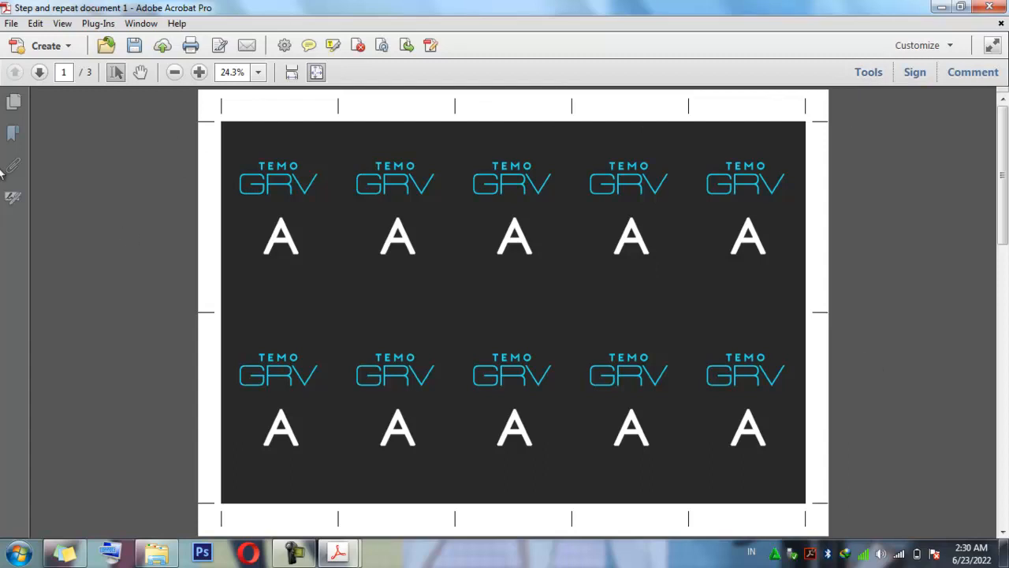
# Step: Show the imposed document's page thumbnails and examine the A, B and C sheets one by one
pyautogui.click(14, 102)
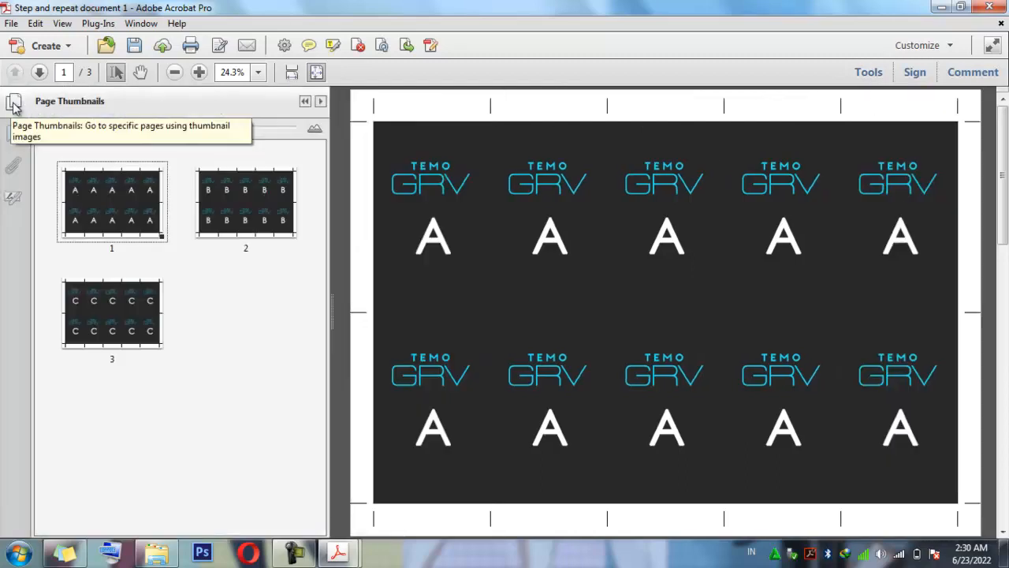
pyautogui.click(226, 218)
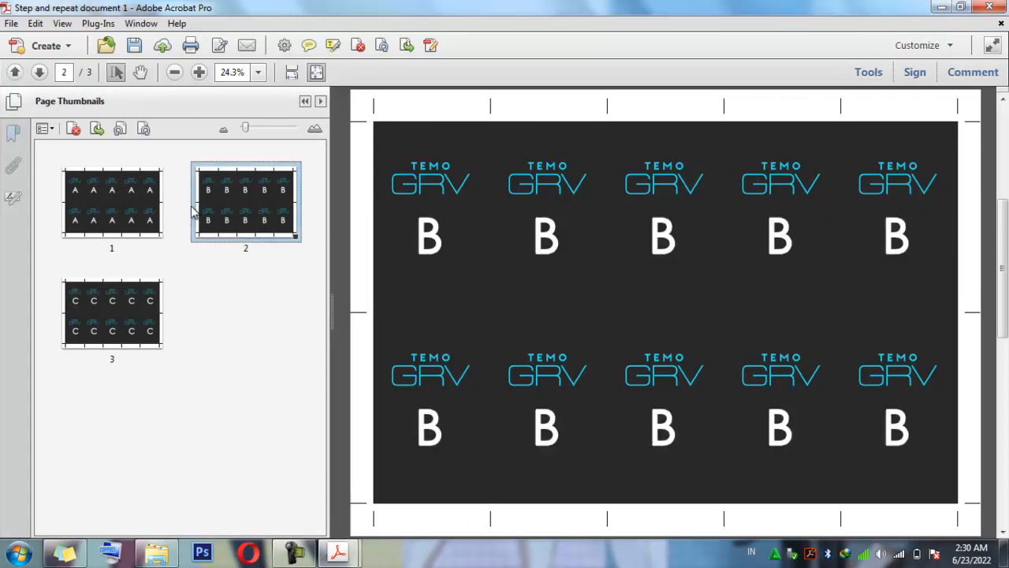
pyautogui.click(121, 209)
pyautogui.click(112, 316)
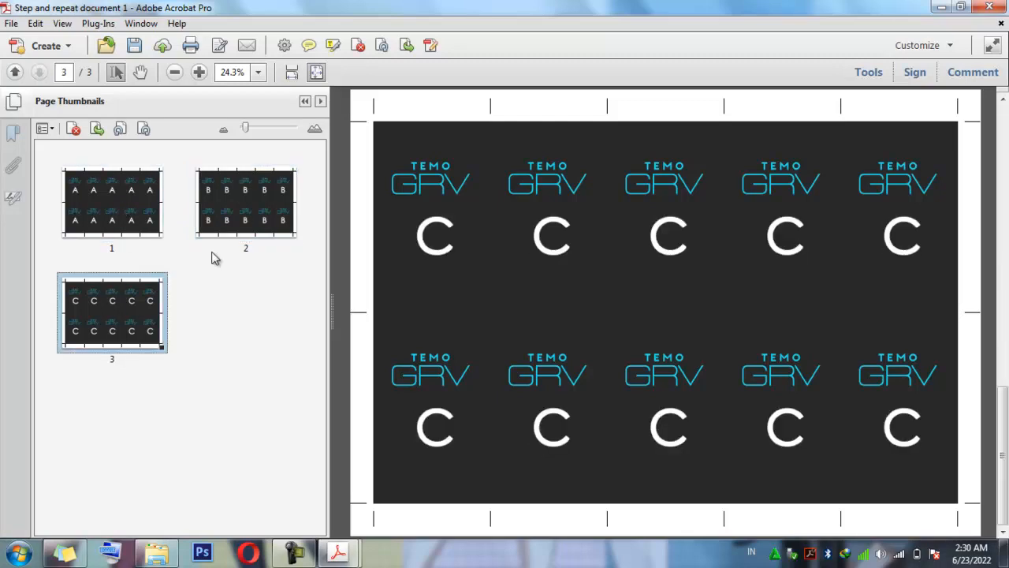
pyautogui.click(235, 191)
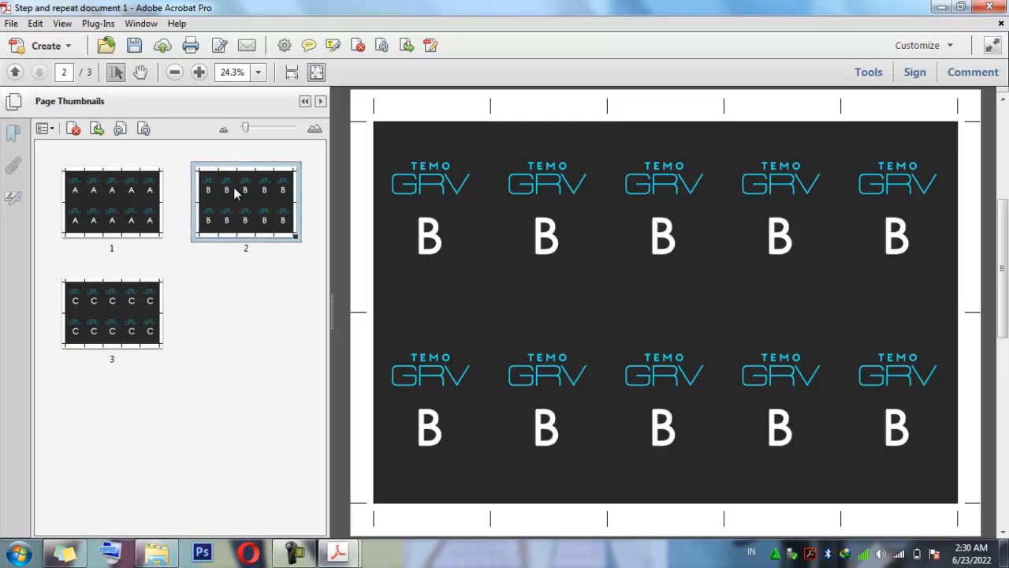
pyautogui.click(132, 195)
pyautogui.click(123, 341)
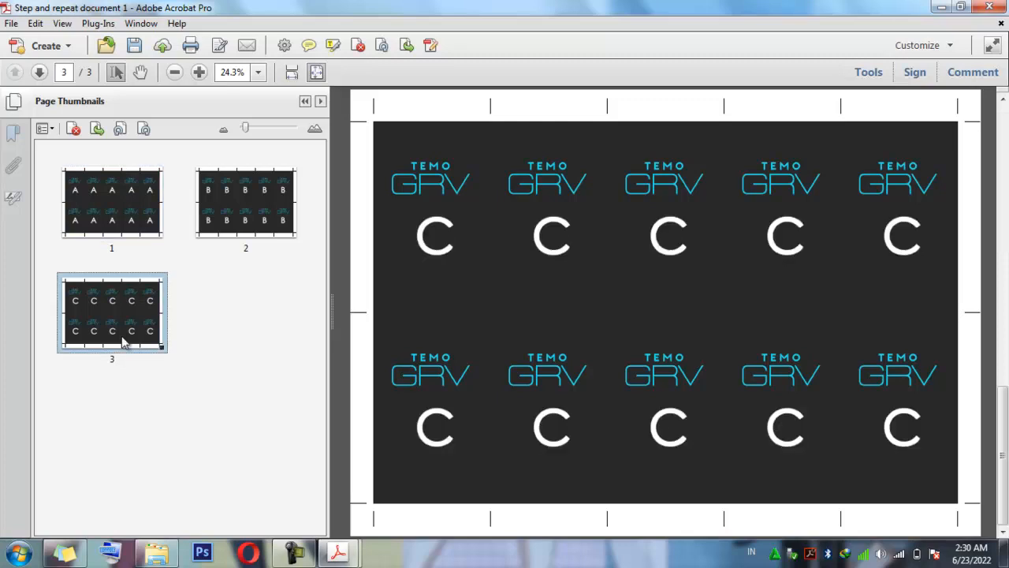
pyautogui.click(231, 238)
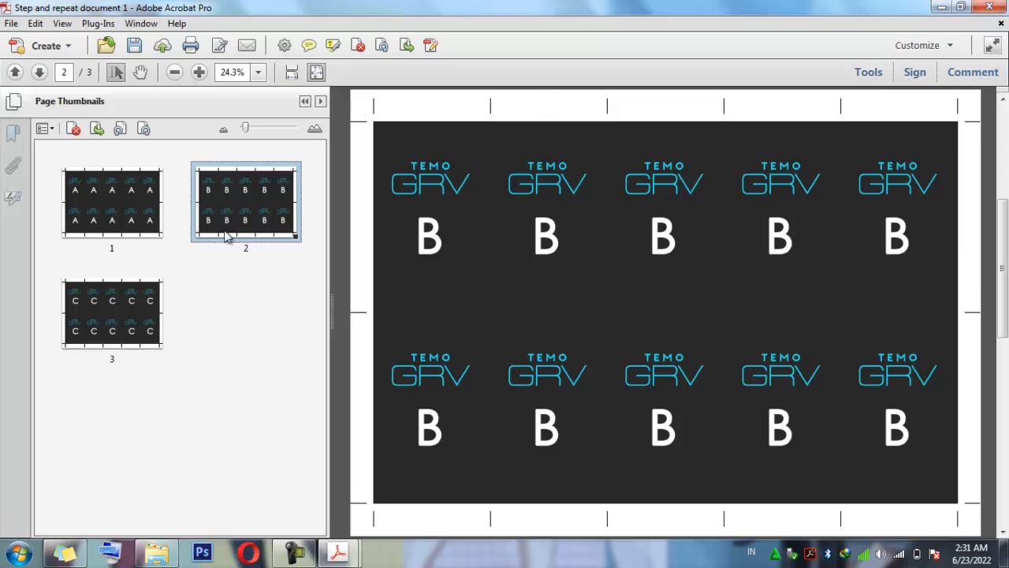
pyautogui.click(241, 319)
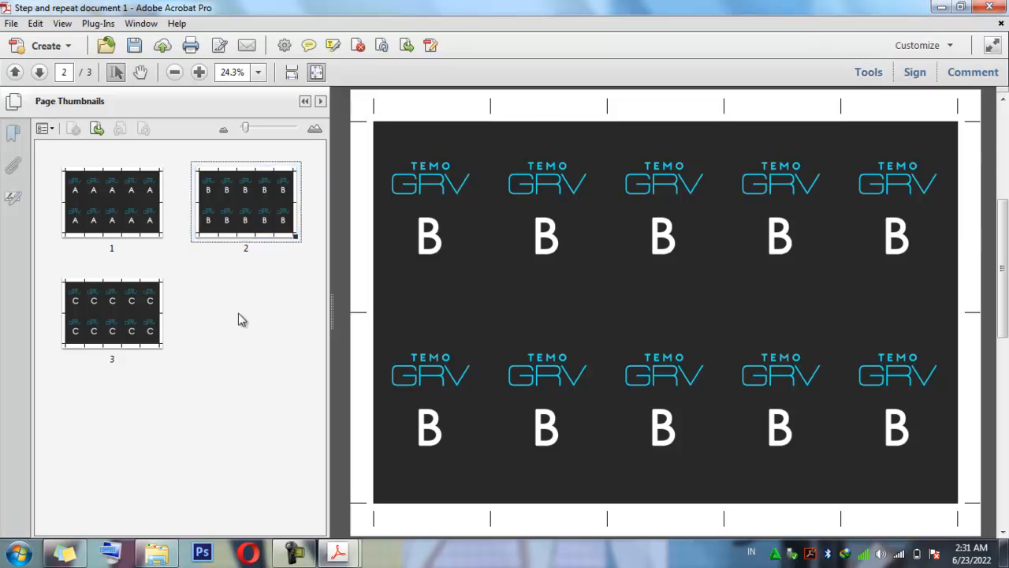
# Step: Minimize the imposed document and start another Step and repeat on Binder1.pdf, keeping untrimmed sheets and full-size pages
pyautogui.click(945, 5)
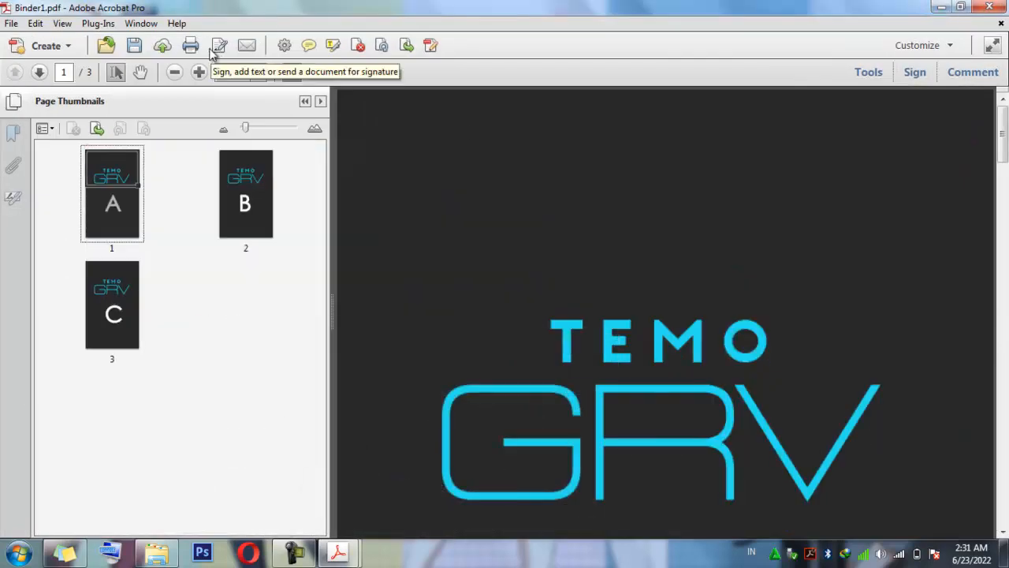
pyautogui.click(97, 24)
pyautogui.moveTo(96, 41)
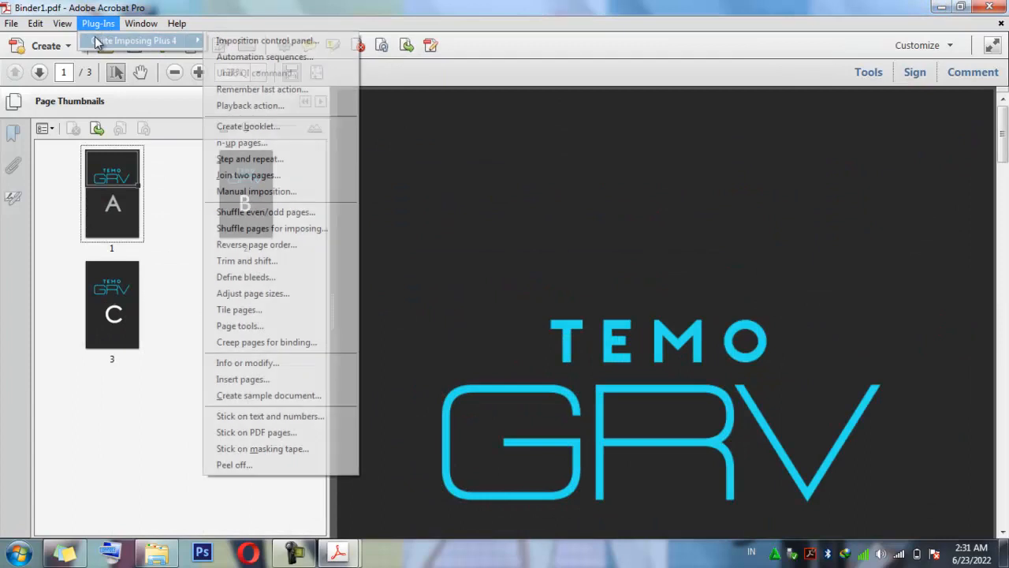
pyautogui.click(257, 161)
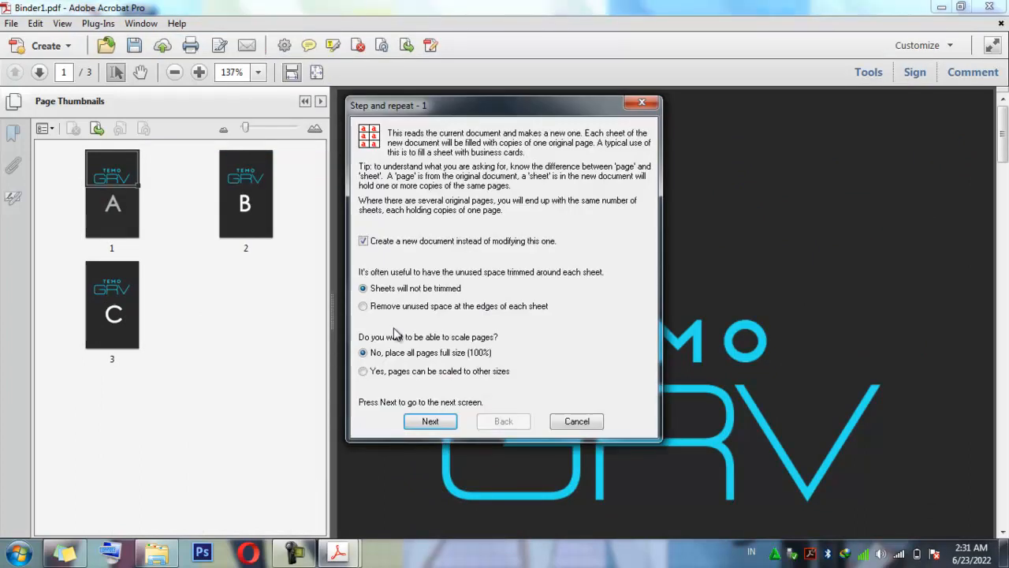
pyautogui.click(428, 421)
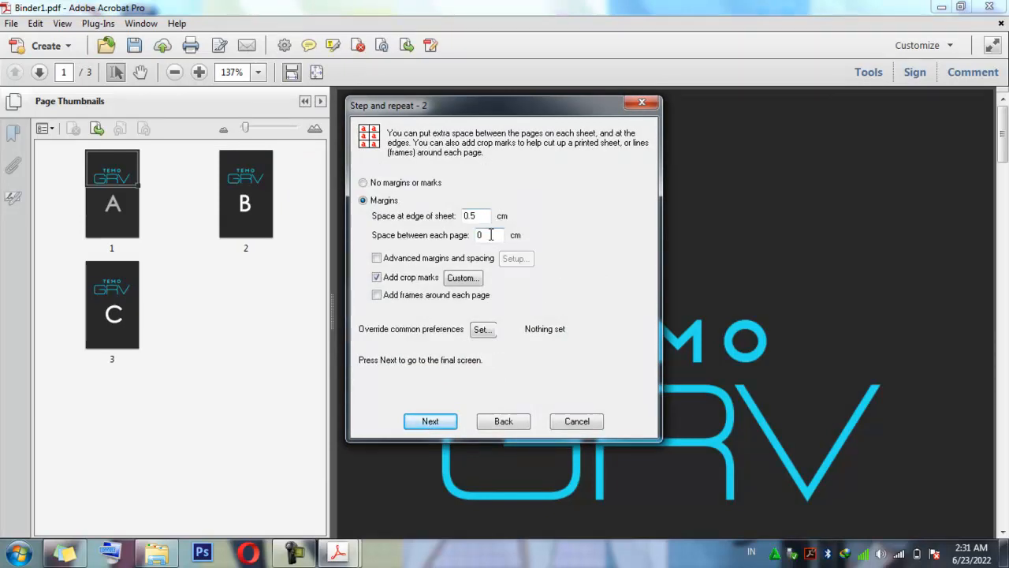
# Step: Set the space between each page to 0.5 cm for the new imposition
pyautogui.moveTo(354, 558)
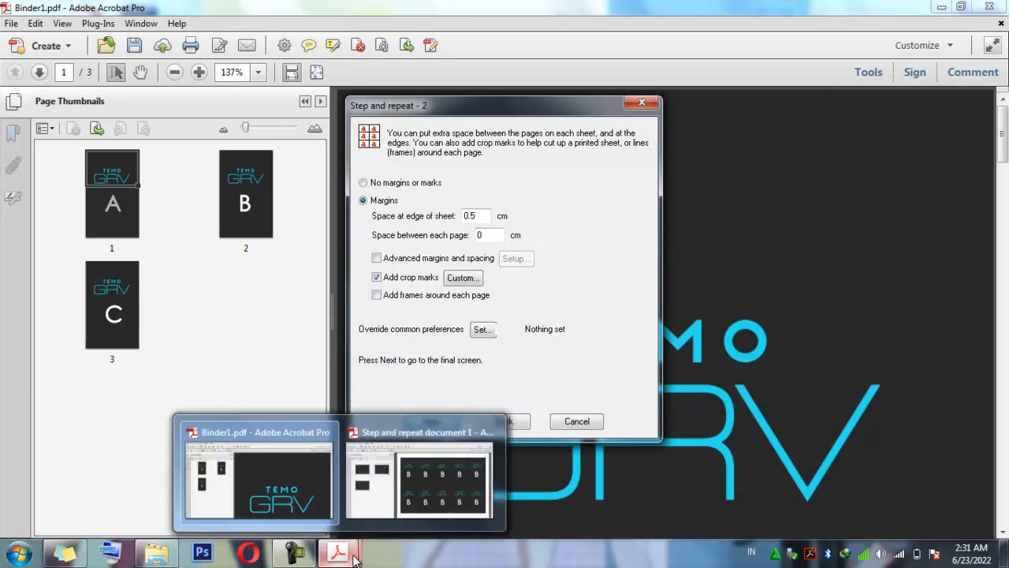
pyautogui.moveTo(418, 509)
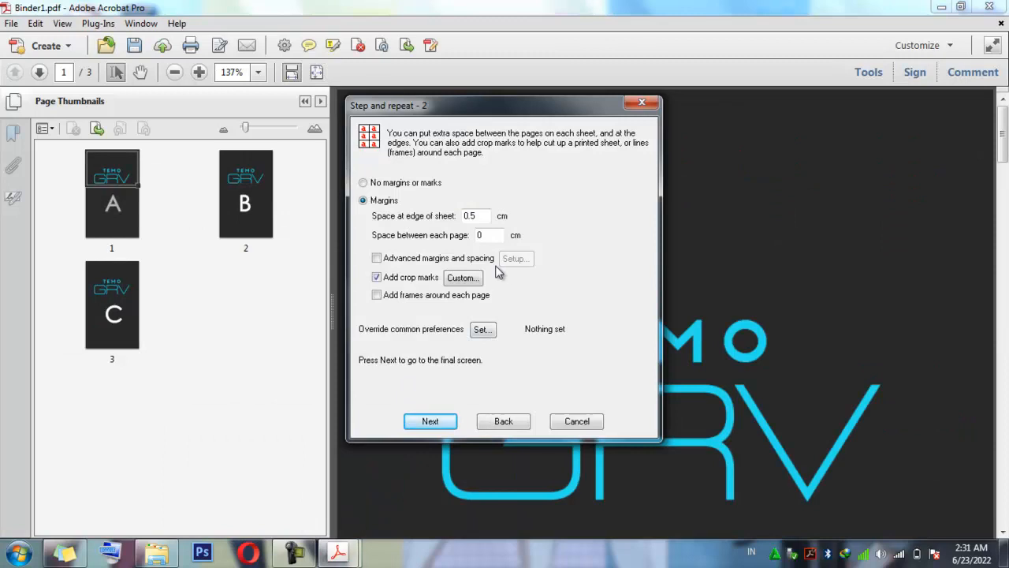
pyautogui.click(490, 231)
pyautogui.write('.5')
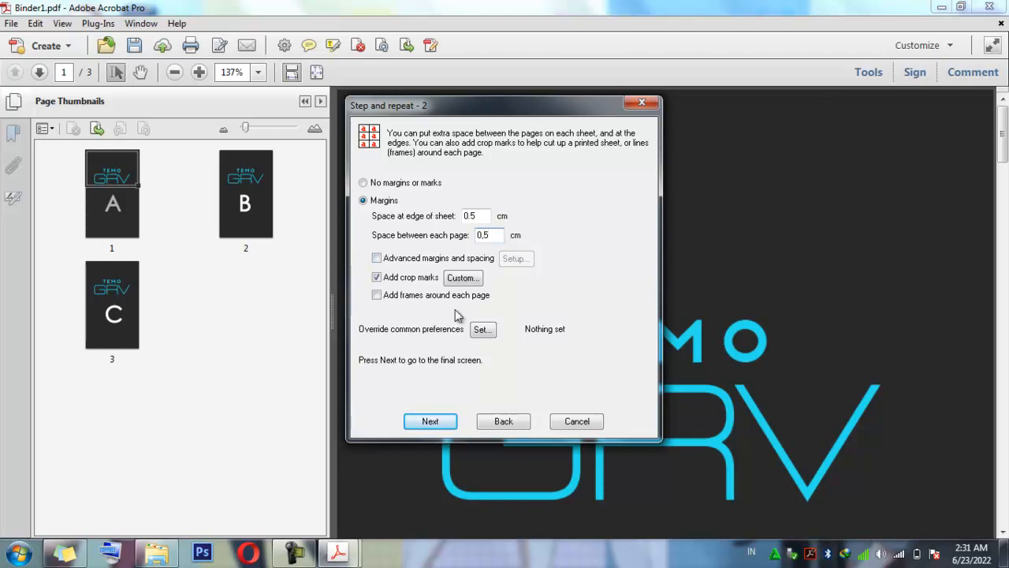
# Step: Generate the spaced imposition with crop marks on best-fit a4 sheets, and close the resulting document without saving
pyautogui.click(431, 421)
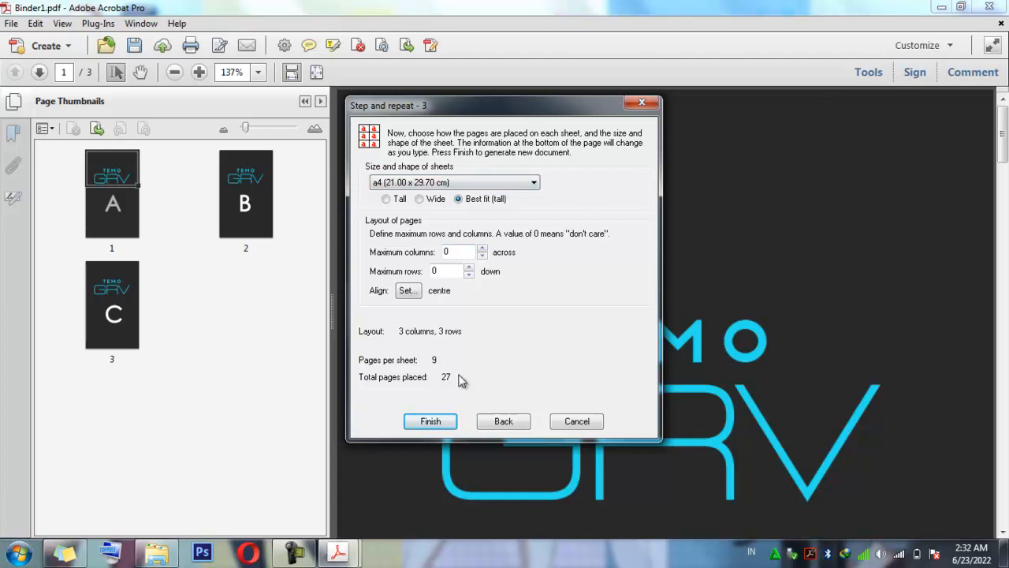
pyautogui.click(429, 421)
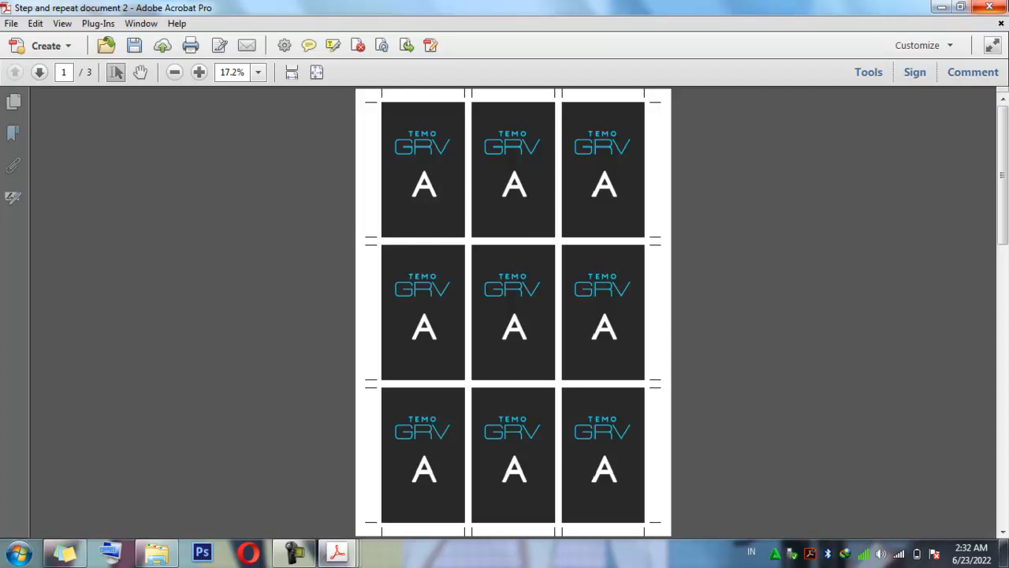
pyautogui.click(1001, 23)
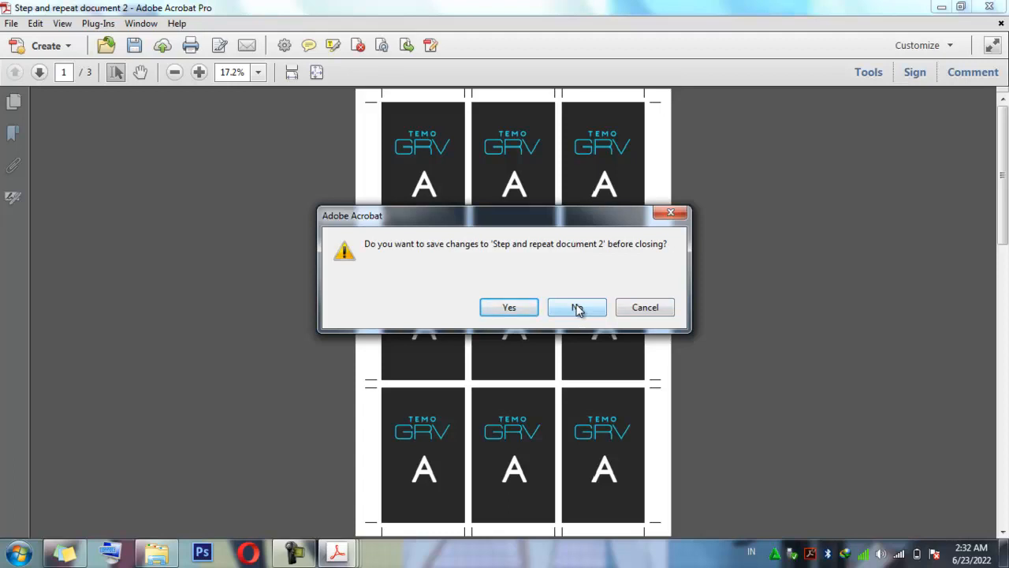
pyautogui.click(580, 309)
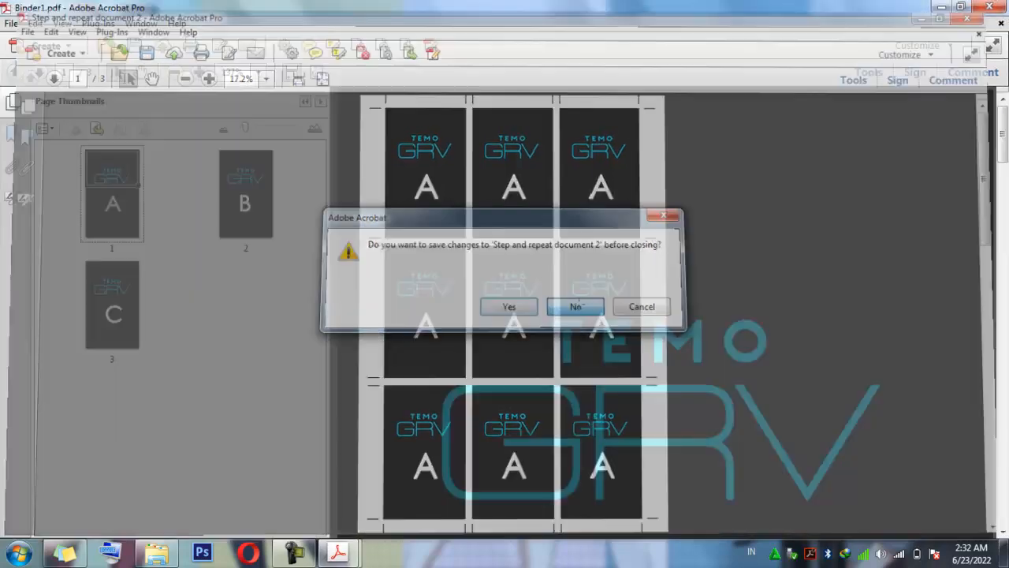
# Step: Generate another Step and repeat document from Binder1.pdf on a4 sheets with crop marks turned off, keeping the 0.5 cm page spacing
pyautogui.click(98, 24)
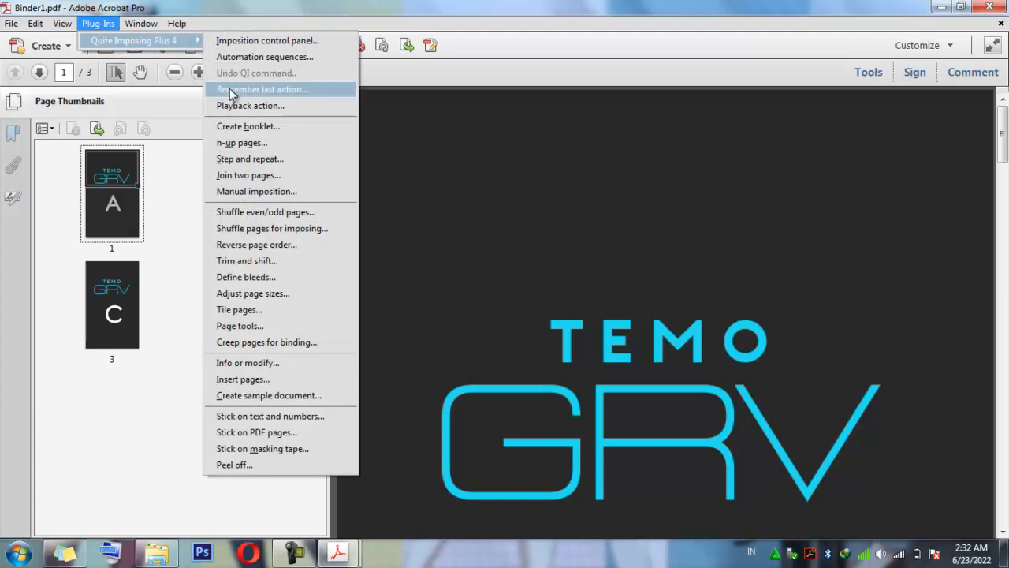
pyautogui.click(261, 160)
pyautogui.click(431, 422)
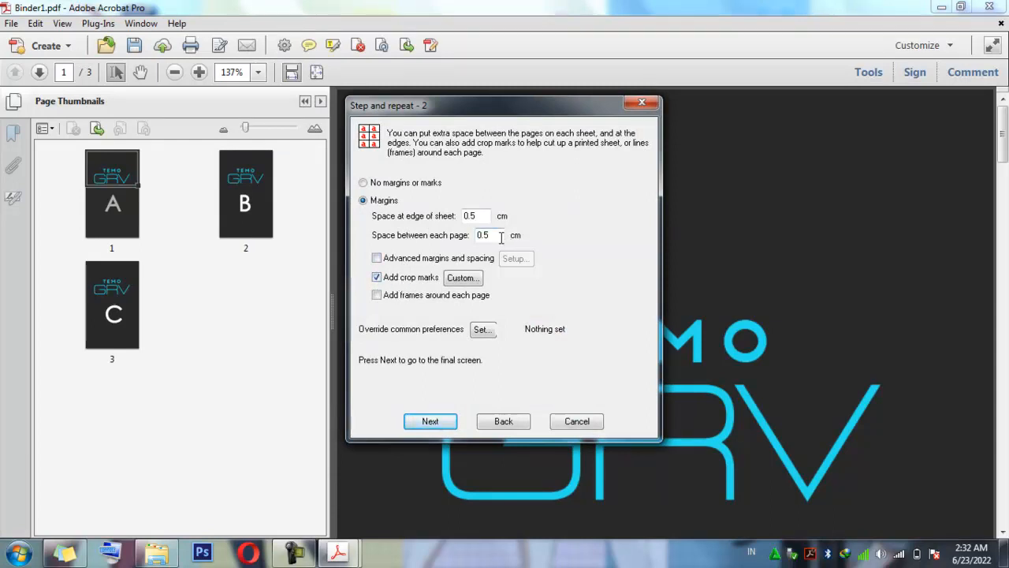
pyautogui.moveTo(495, 235); pyautogui.dragTo(462, 243)
pyautogui.click(398, 279)
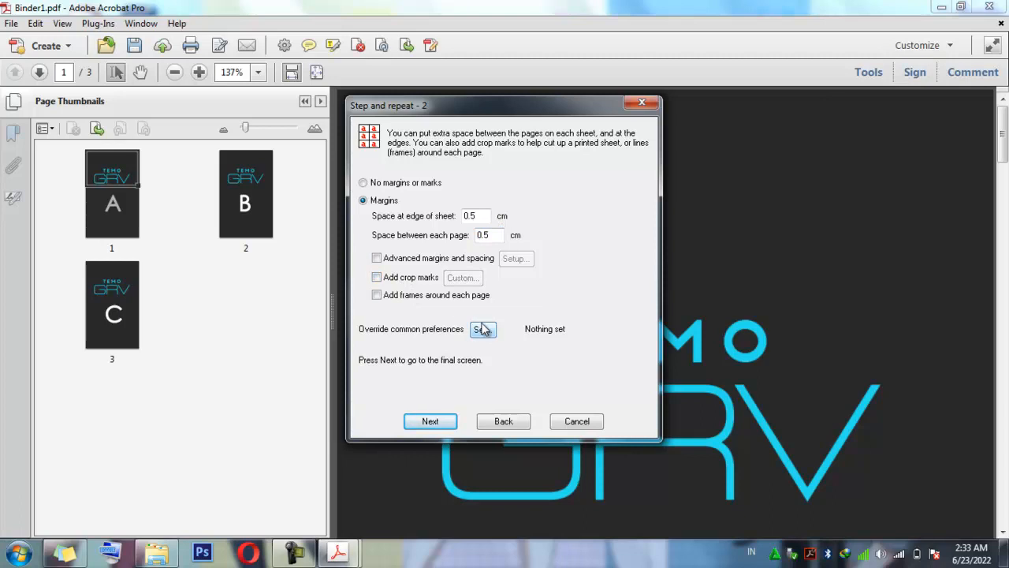
pyautogui.click(438, 421)
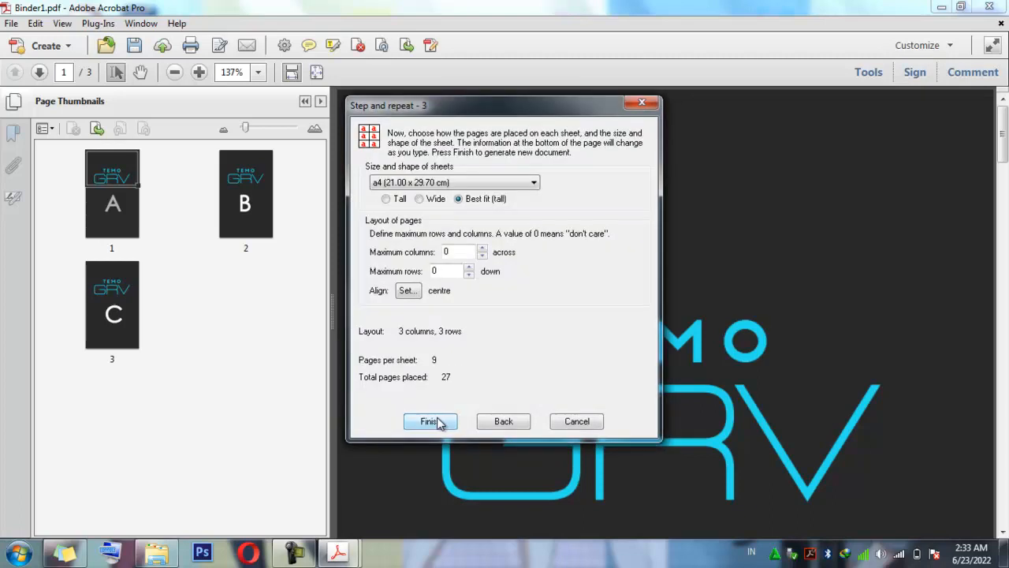
pyautogui.click(430, 421)
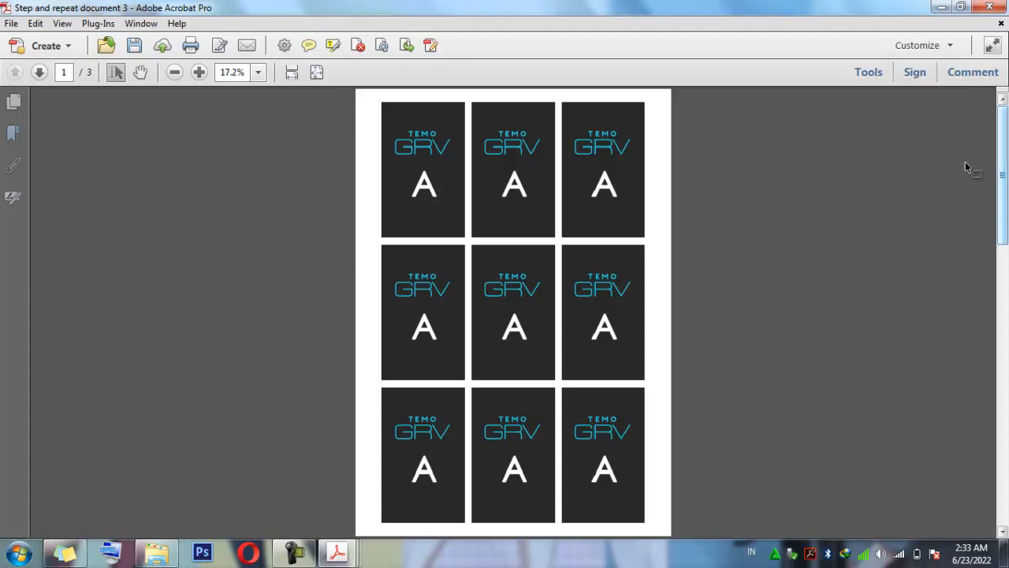
# Step: Look through the sheets without crop marks down to the C cards, and close the document without saving
pyautogui.moveTo(1003, 157); pyautogui.dragTo(1002, 418)
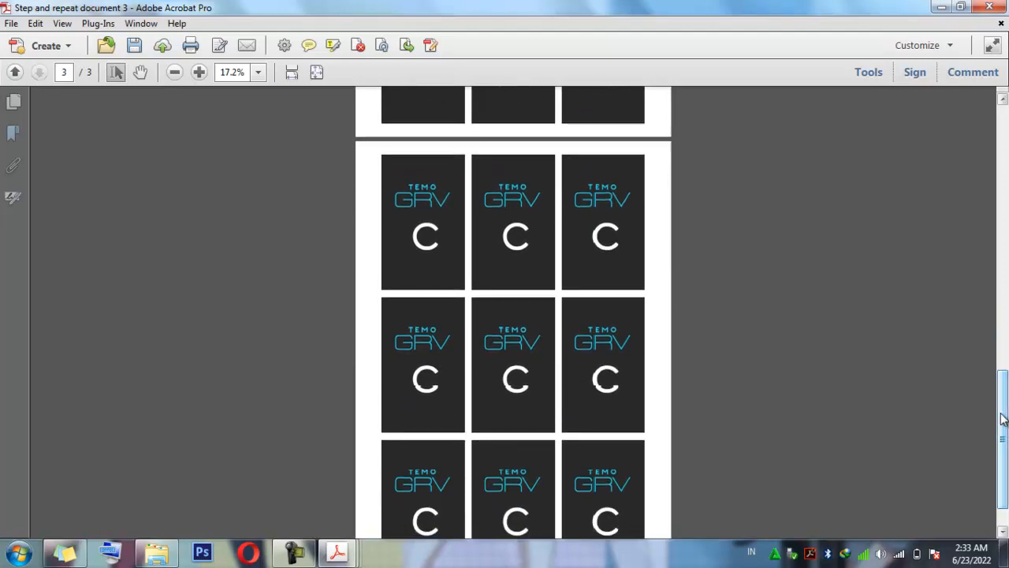
pyautogui.click(1003, 6)
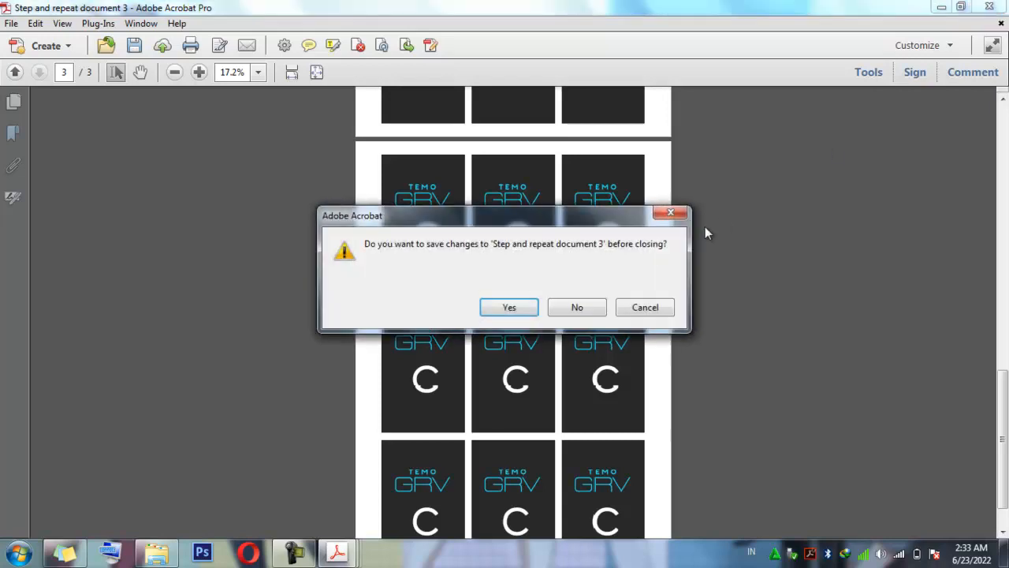
pyautogui.click(573, 312)
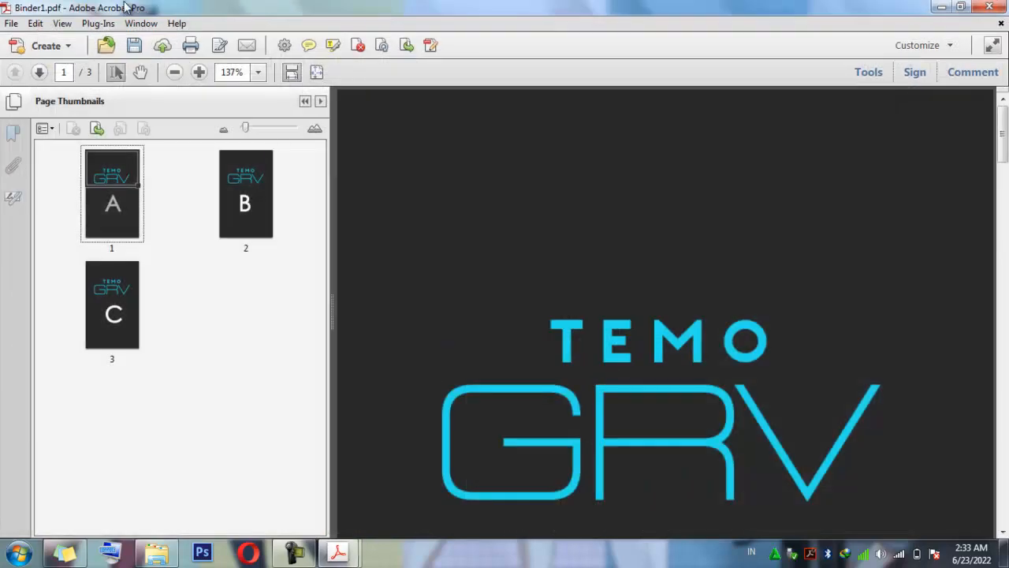
# Step: Start another full-size, untrimmed Step and repeat on Binder1.pdf with 0 cm space between each page and crop marks added
pyautogui.click(99, 22)
pyautogui.moveTo(96, 34)
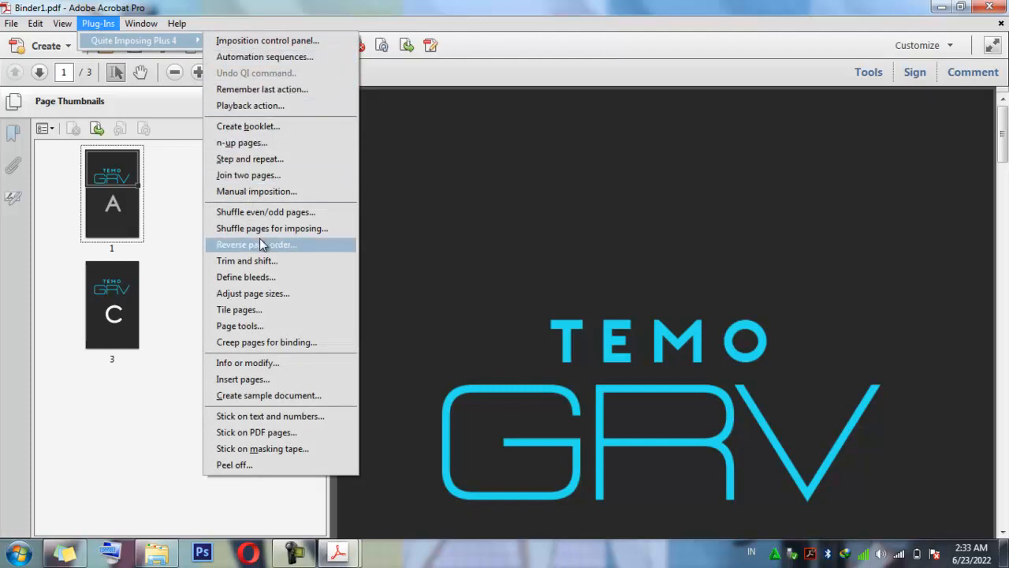
pyautogui.click(279, 157)
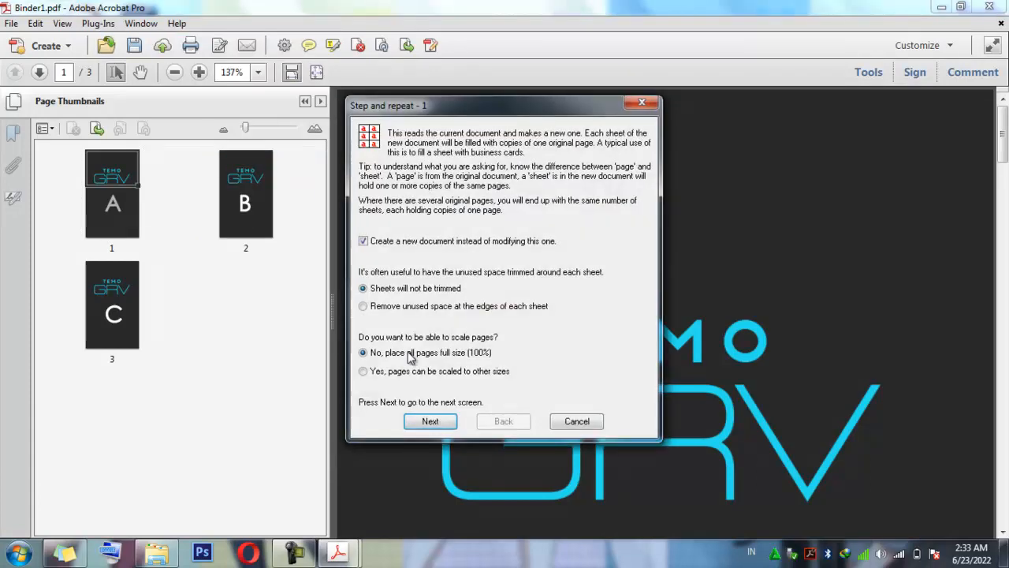
pyautogui.click(432, 422)
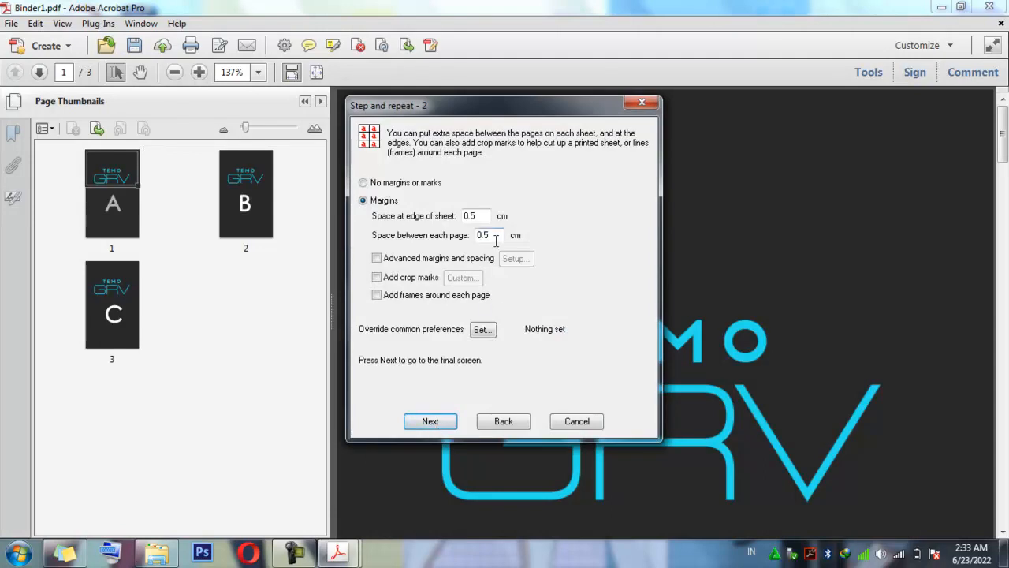
pyautogui.moveTo(497, 240); pyautogui.dragTo(451, 251)
pyautogui.write('0')
pyautogui.click(412, 282)
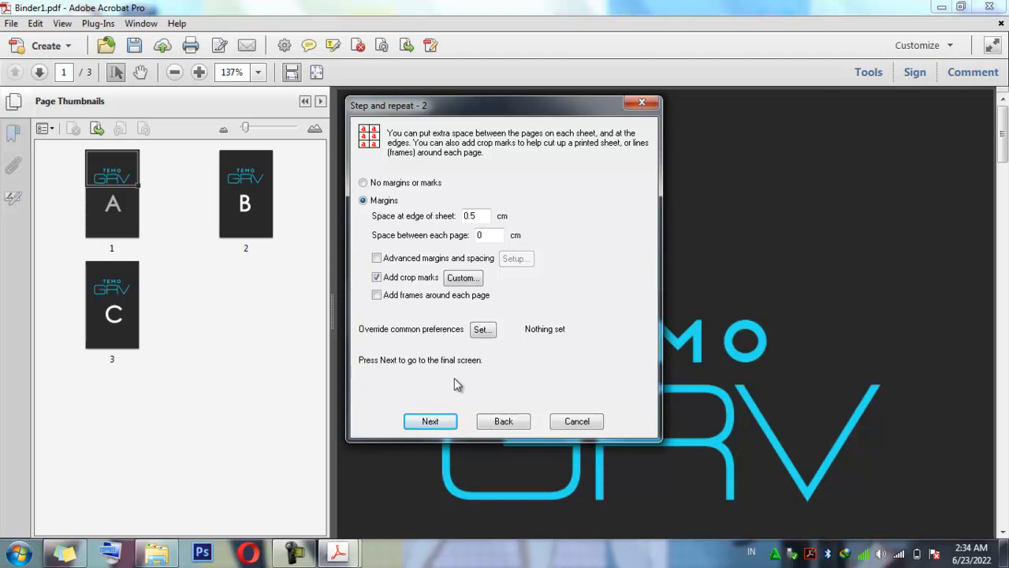
# Step: Set the sheet size to size A3+ (32.50 x 48.30 cm), generate the imposed document, and view its A, B and C sheets
pyautogui.click(430, 421)
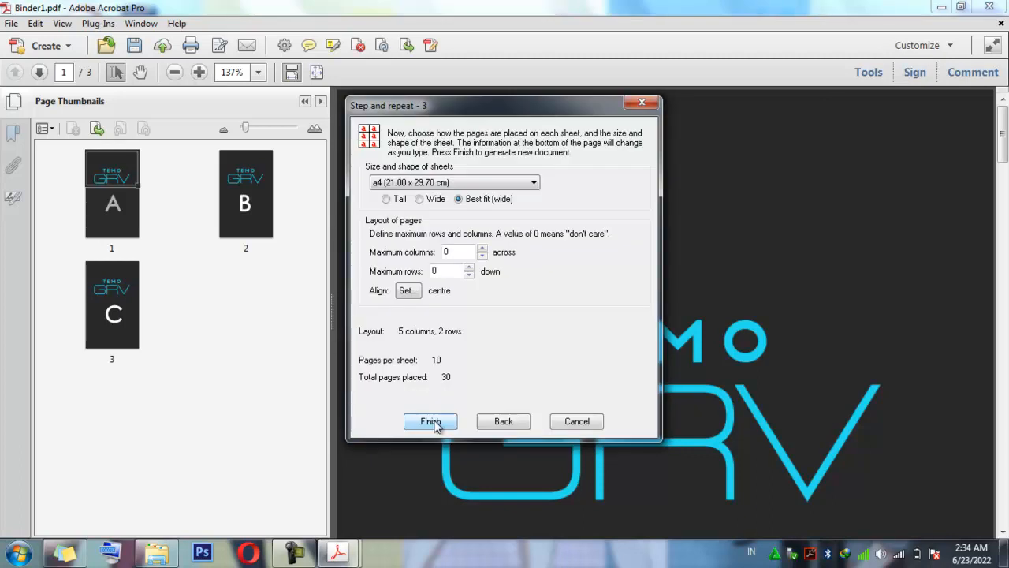
pyautogui.click(439, 183)
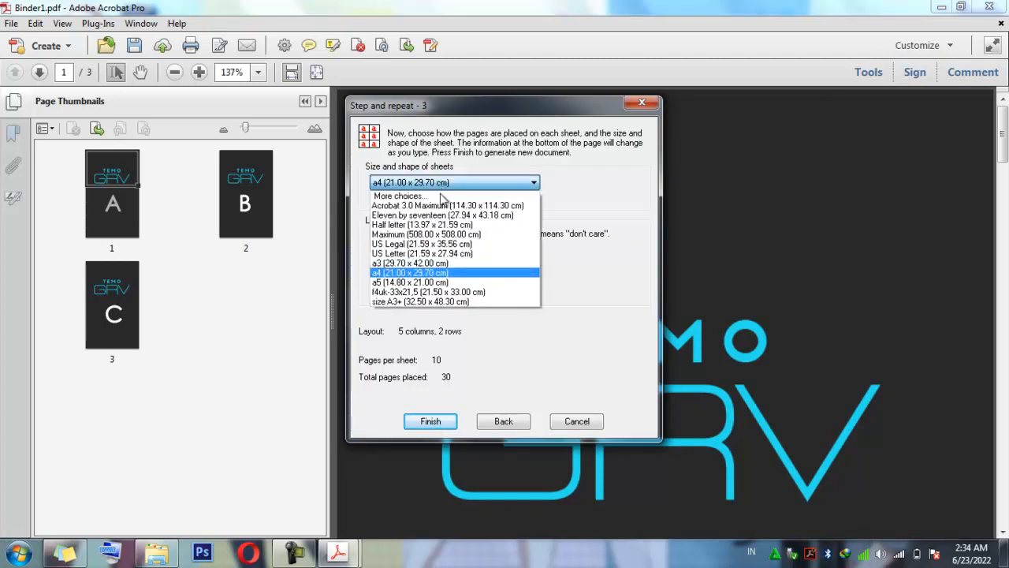
pyautogui.click(465, 304)
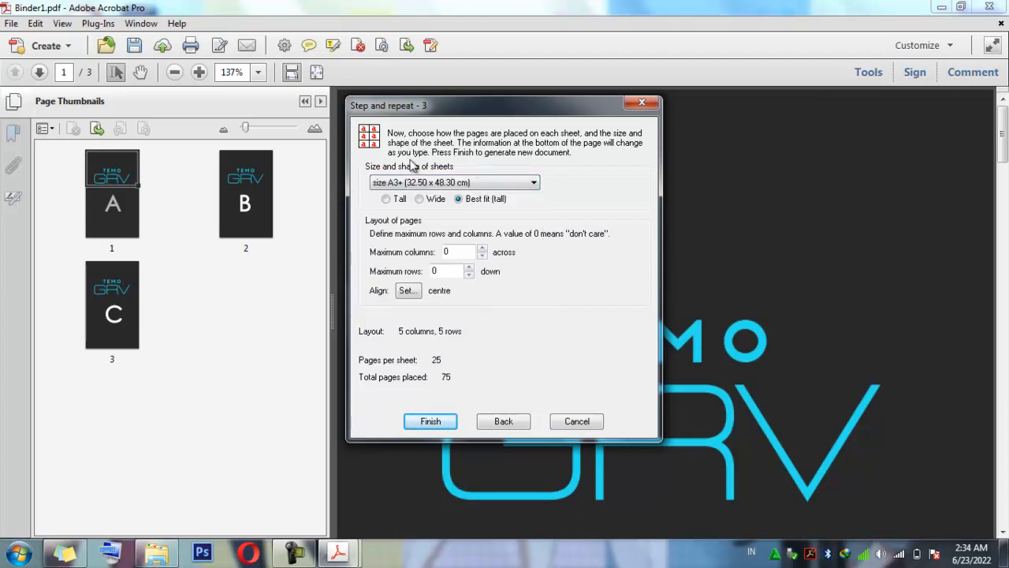
pyautogui.click(431, 421)
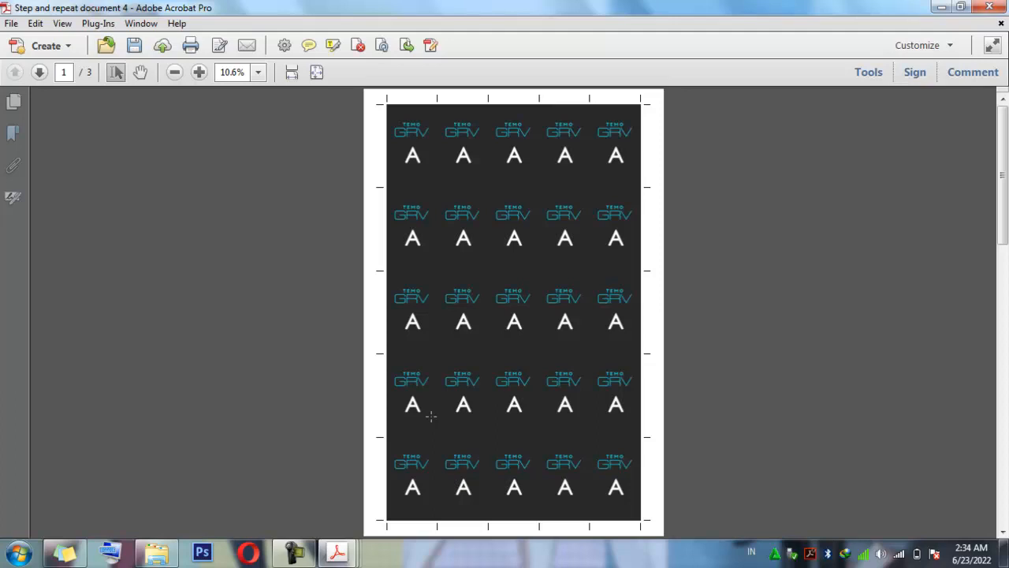
pyautogui.scroll(-10, 431, 416)
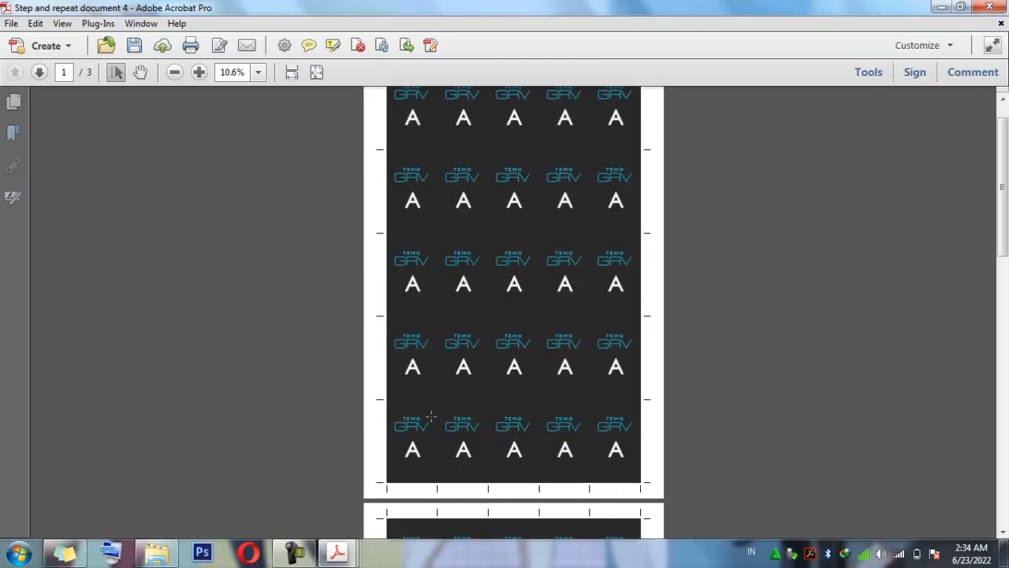
pyautogui.scroll(-10, 432, 416)
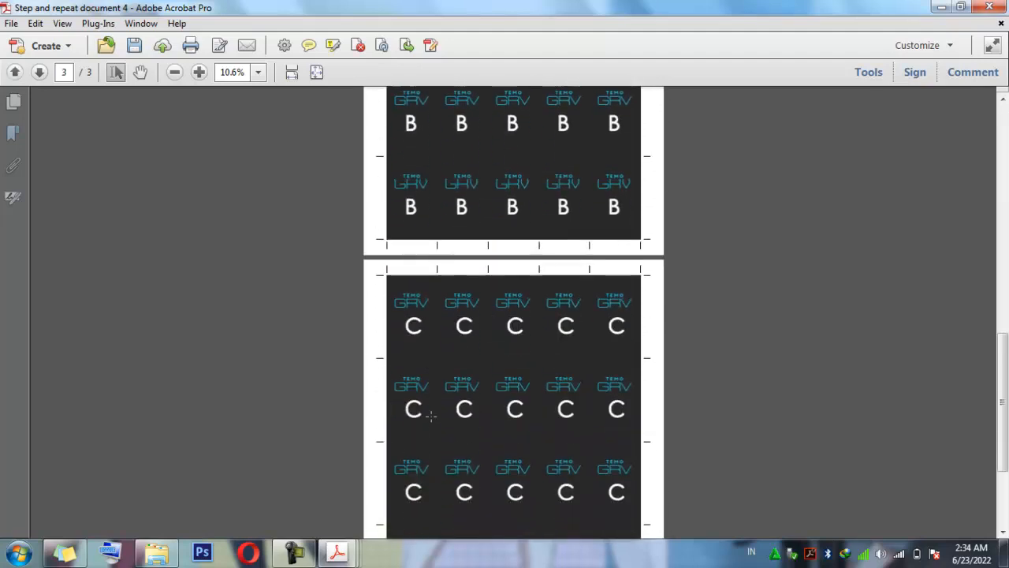